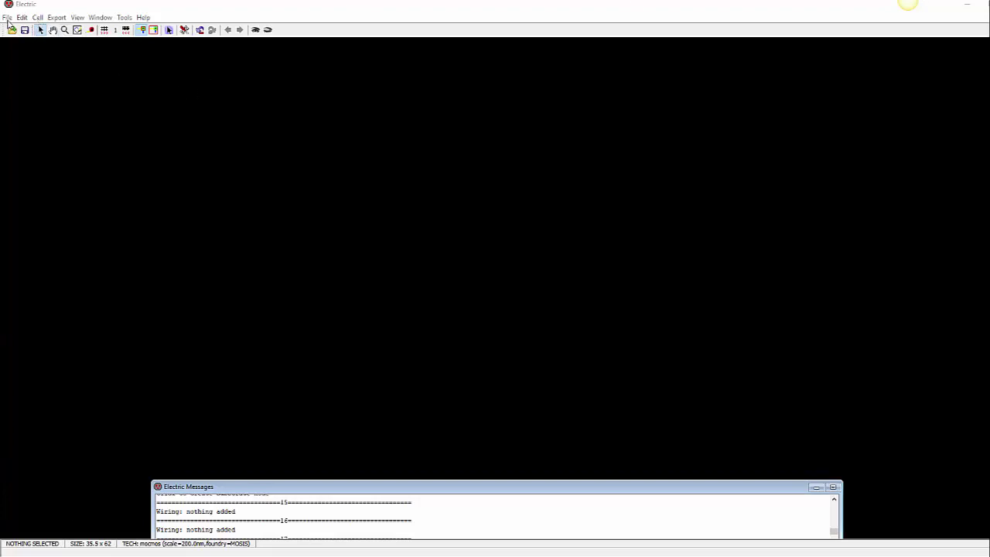
Step: Create a new library named 'test-library' from the File menu
{"action": "left_click", "coordinate": [7, 19]}
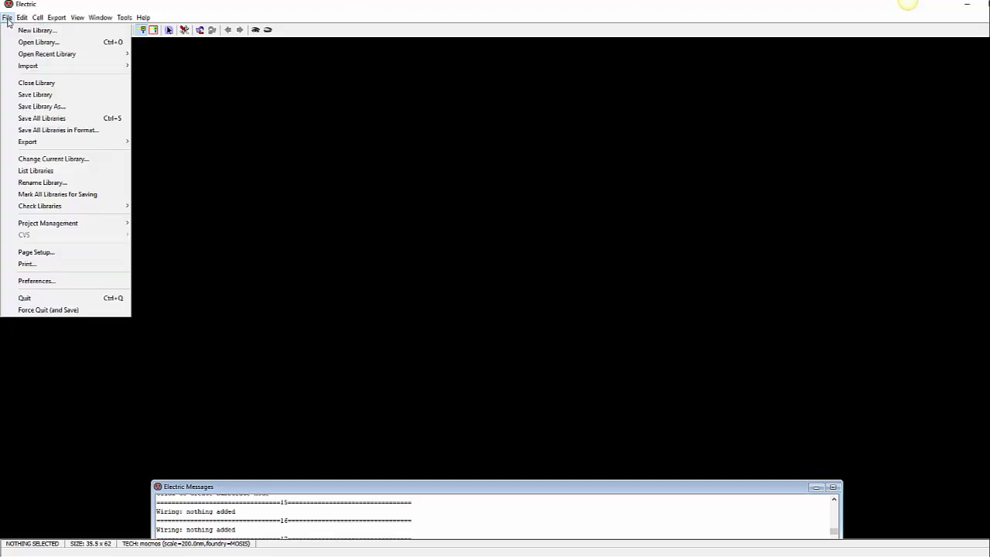
{"action": "left_click", "coordinate": [44, 34]}
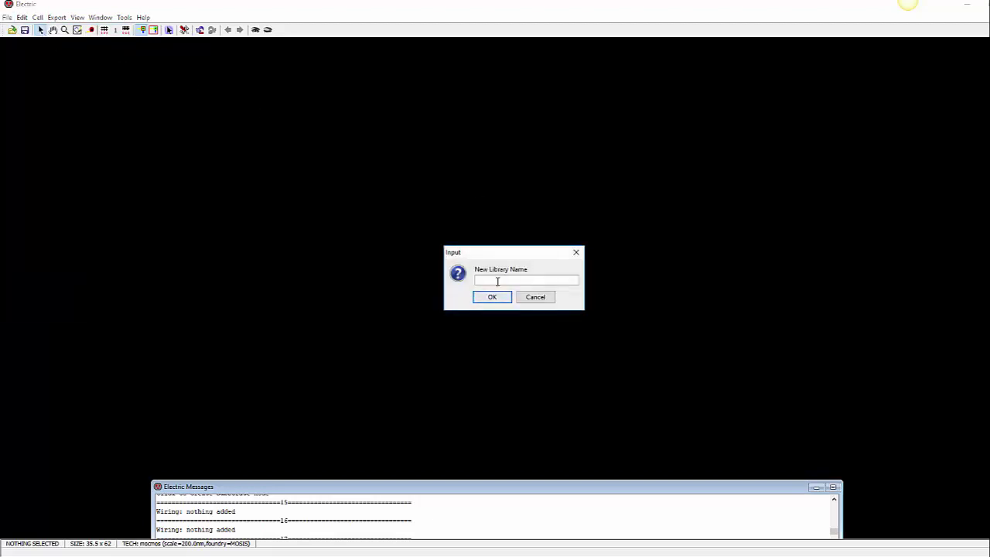
{"action": "type", "text": "test-library"}
{"action": "left_click", "coordinate": [502, 299]}
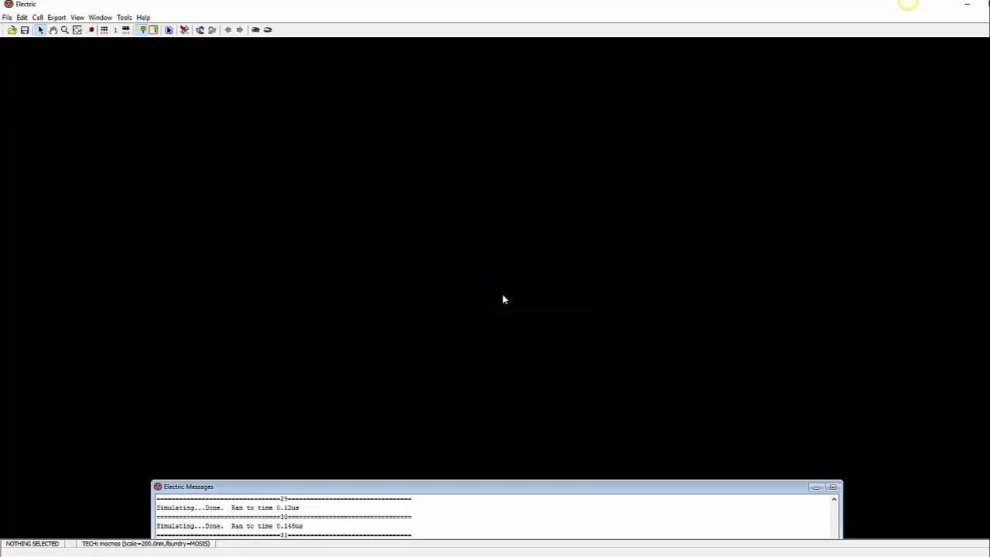
Step: Make a new layout-view cell called inverter-ZM and open it for editing
{"action": "left_click", "coordinate": [38, 17]}
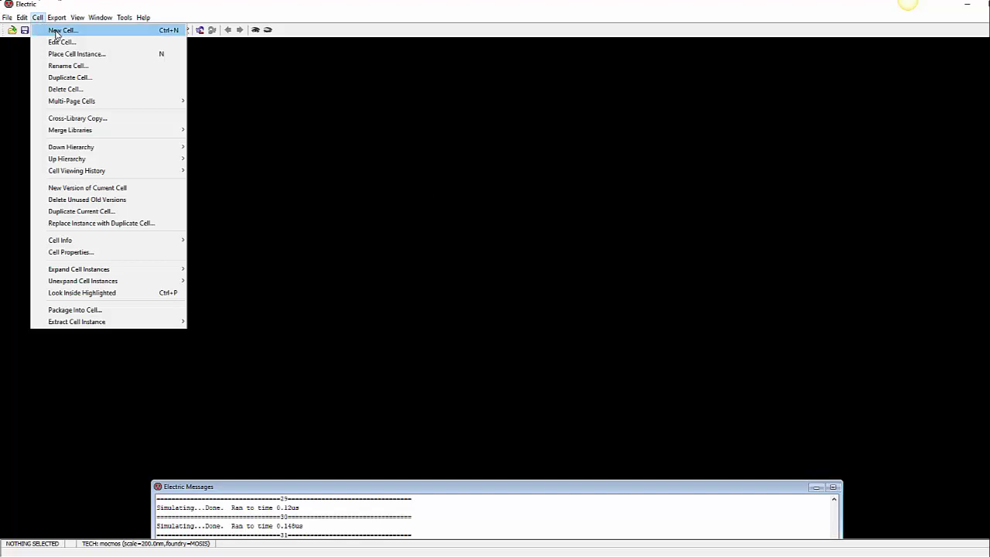
{"action": "left_click", "coordinate": [55, 31]}
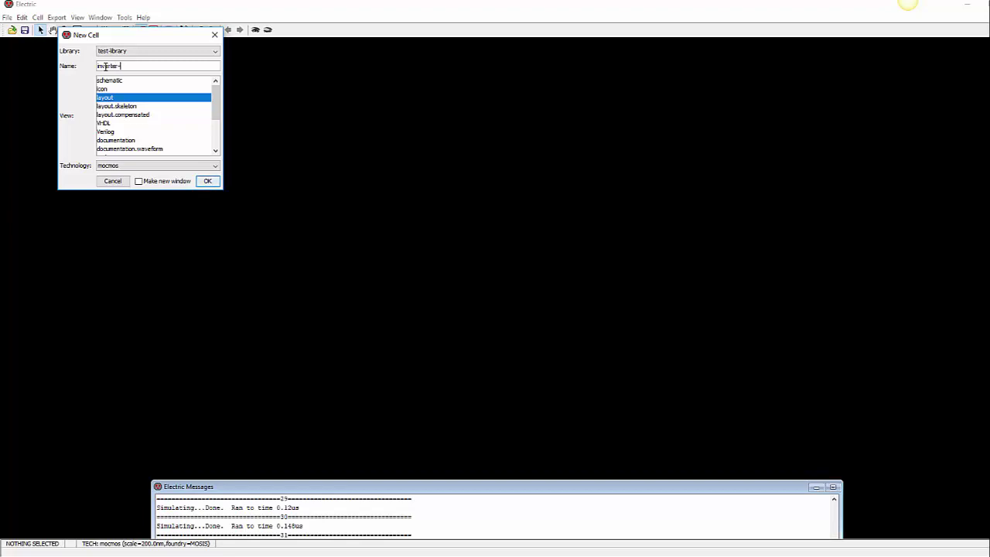
{"action": "type", "text": "ZM"}
{"action": "left_click", "coordinate": [208, 181]}
Step: Move the layout window up-left, cancel the pending placement, and select the metal-to-polysilicon contact
{"action": "left_click_drag", "start_coordinate": [459, 124], "coordinate": [406, 59]}
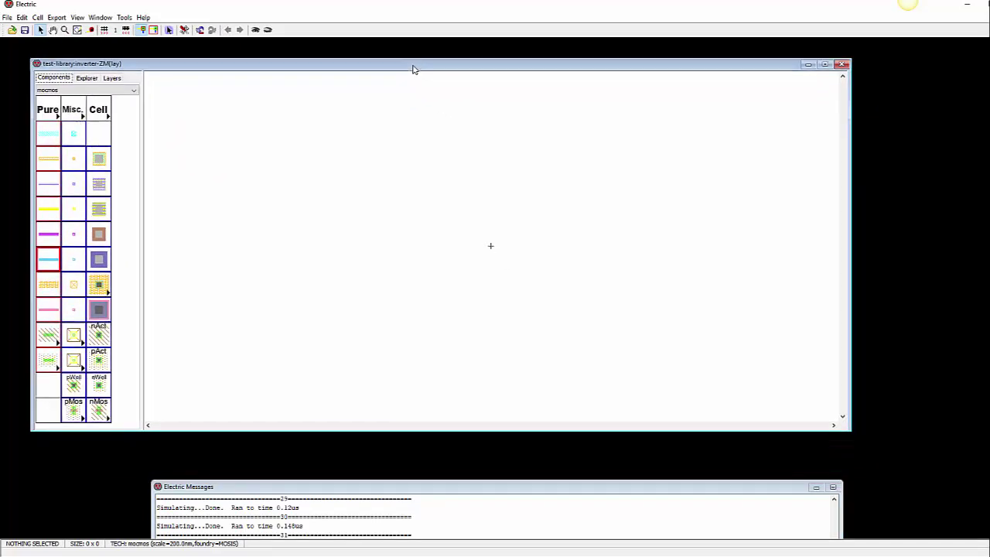
{"action": "left_click", "coordinate": [558, 274]}
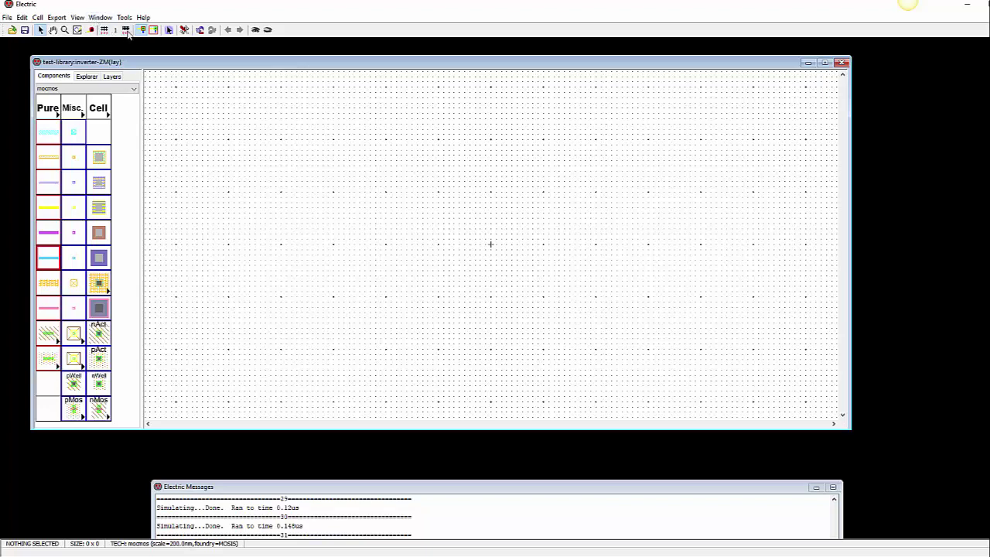
{"action": "left_click", "coordinate": [74, 308]}
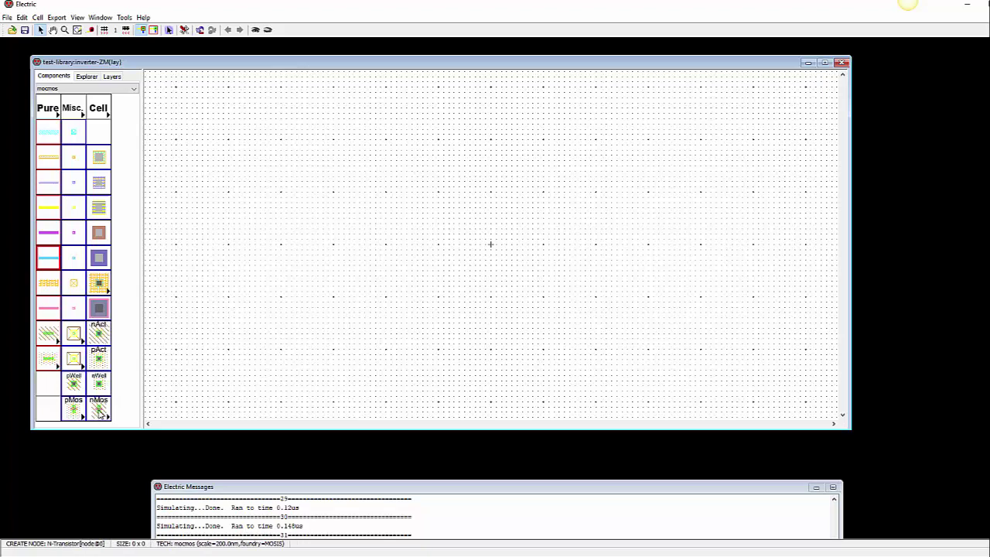
Step: Place a pMOS transistor, then an nMOS transistor directly below it
{"action": "left_click", "coordinate": [71, 410]}
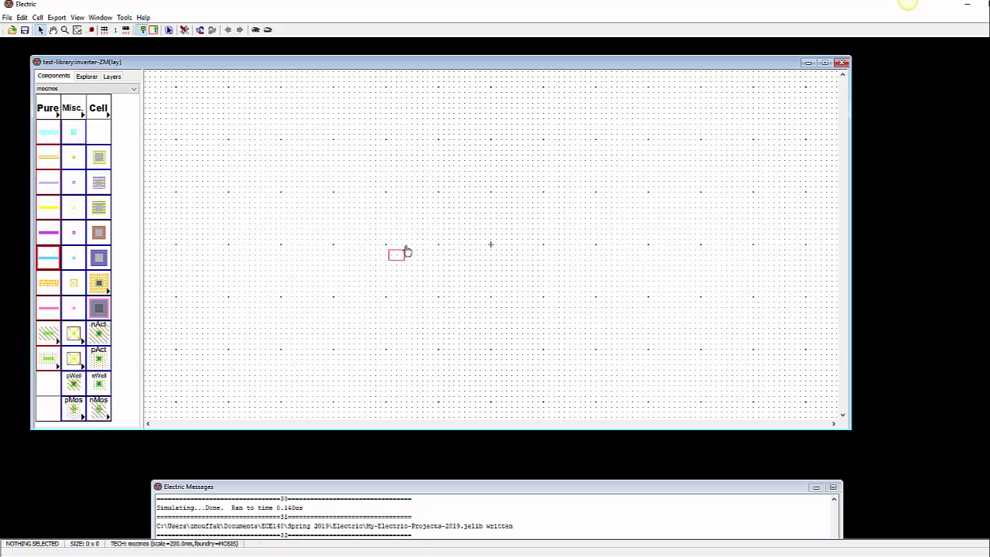
{"action": "left_click", "coordinate": [401, 213]}
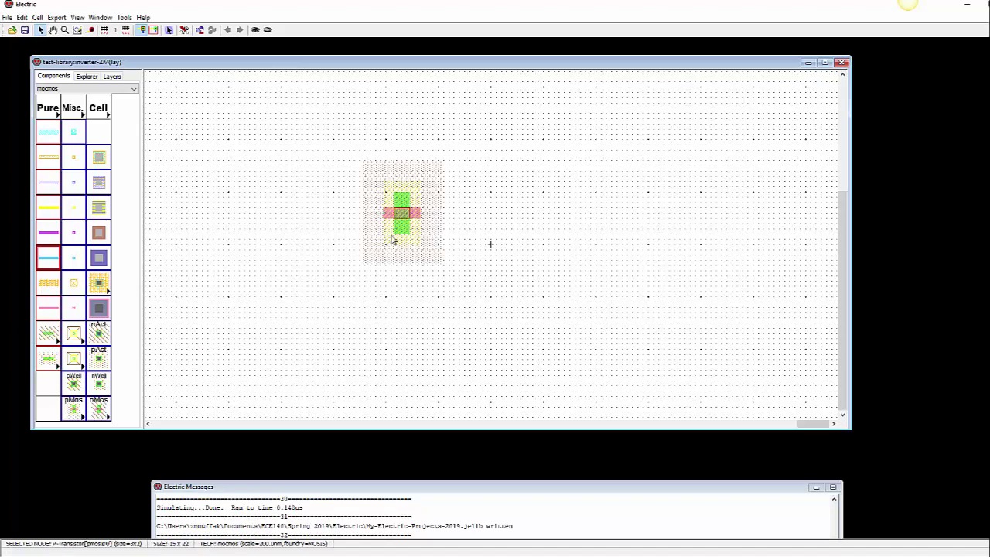
{"action": "left_click", "coordinate": [98, 409]}
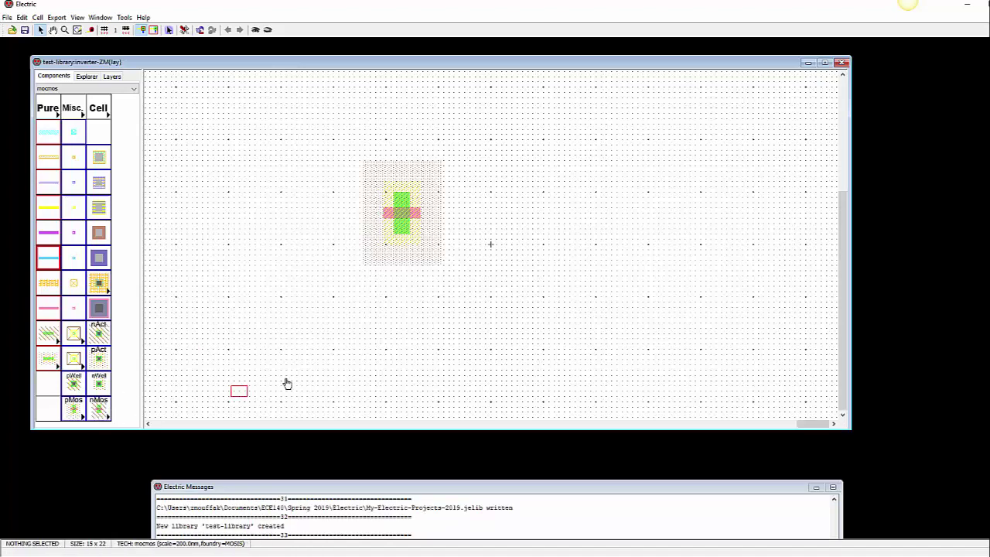
{"action": "left_click", "coordinate": [395, 349]}
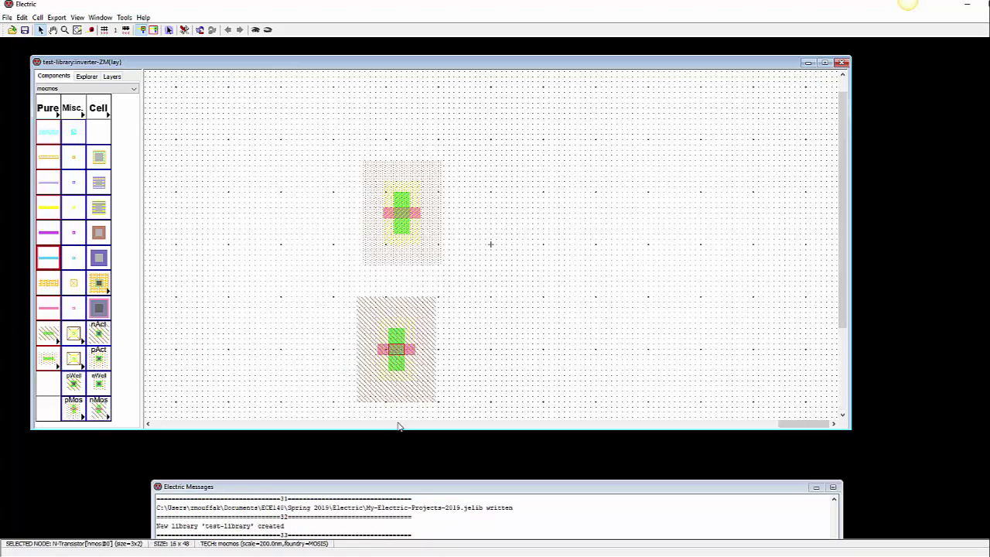
Step: Set the nMOS transistor's width to 5 in Node Properties
{"action": "double_click", "coordinate": [405, 219]}
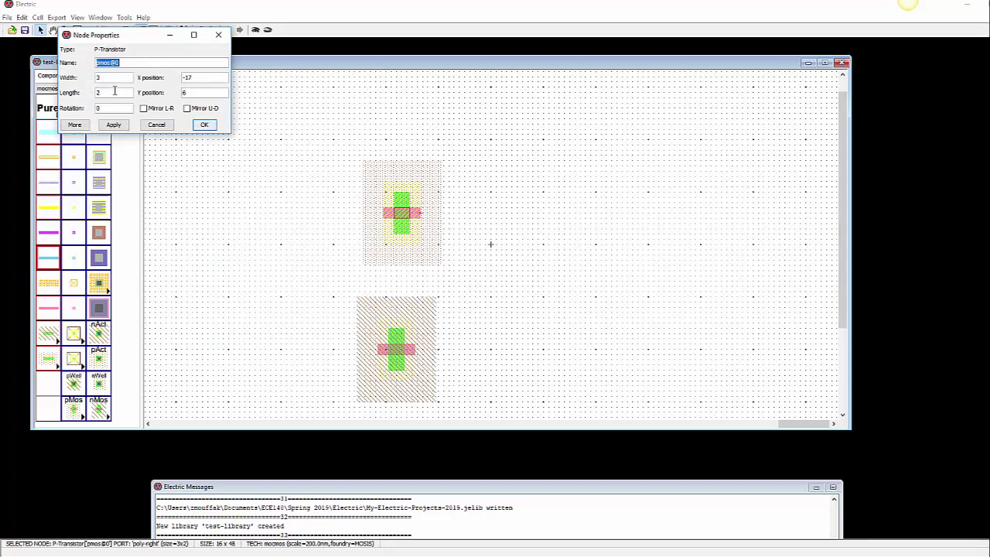
{"action": "left_click", "coordinate": [218, 35]}
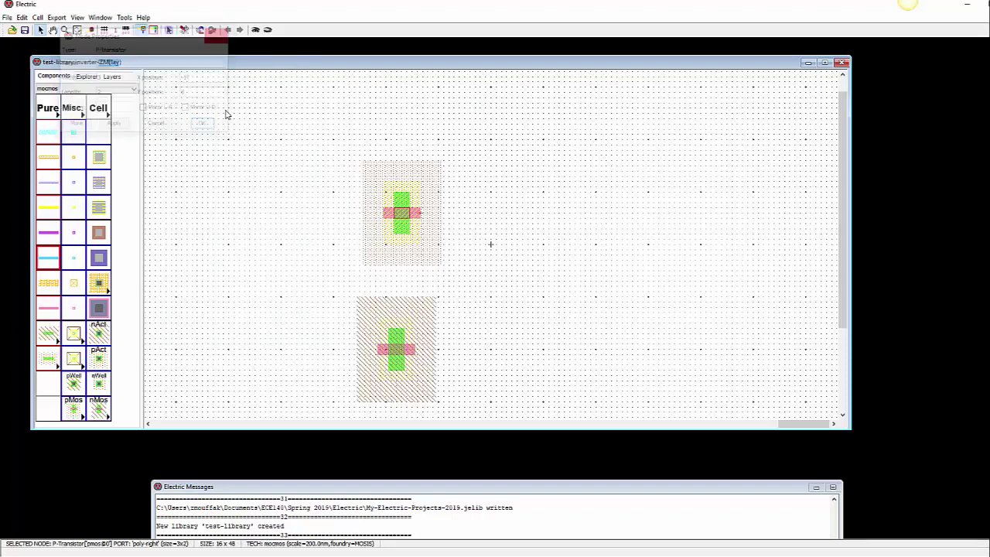
{"action": "double_click", "coordinate": [393, 350]}
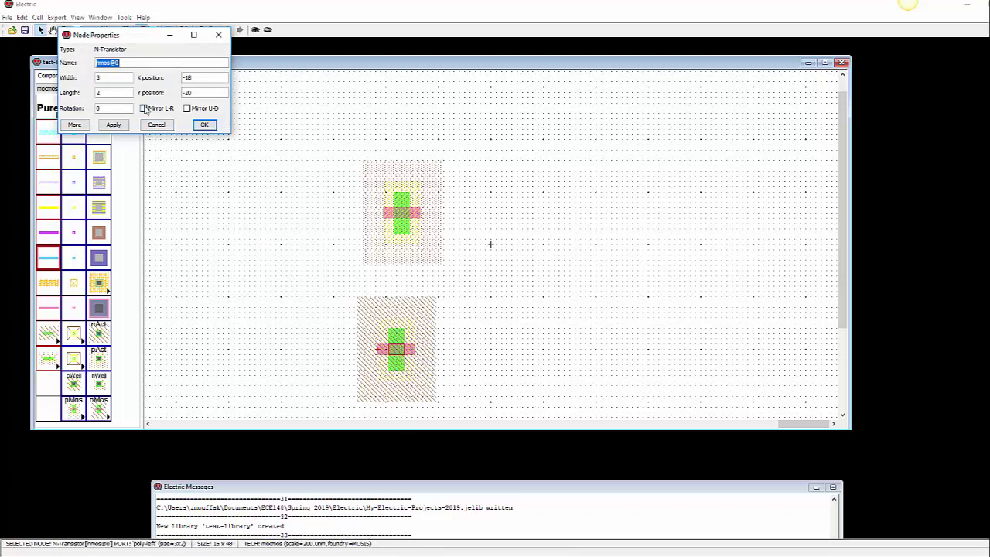
{"action": "double_click", "coordinate": [118, 77]}
{"action": "left_click", "coordinate": [204, 124]}
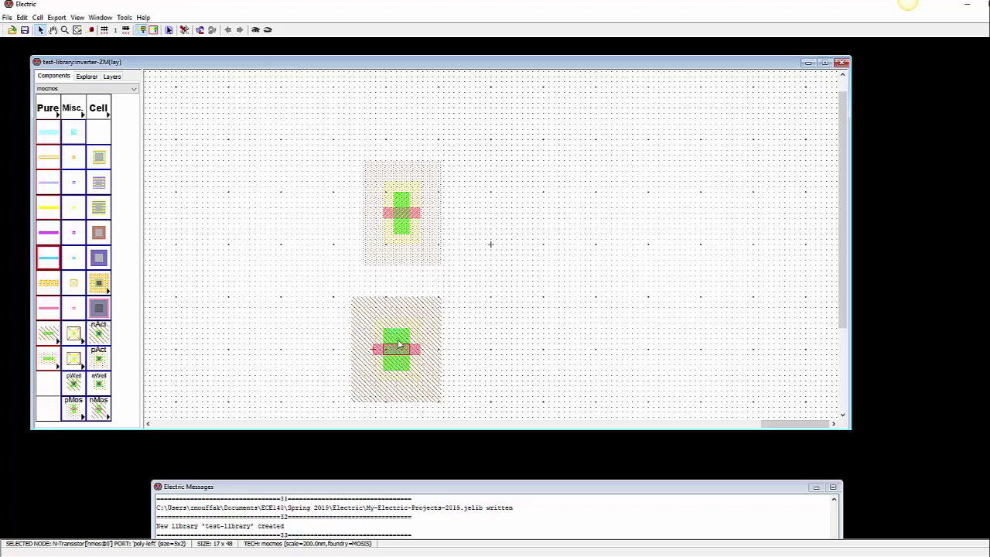
Step: Set the pMOS transistor's width to 10 in Node Properties
{"action": "double_click", "coordinate": [401, 217]}
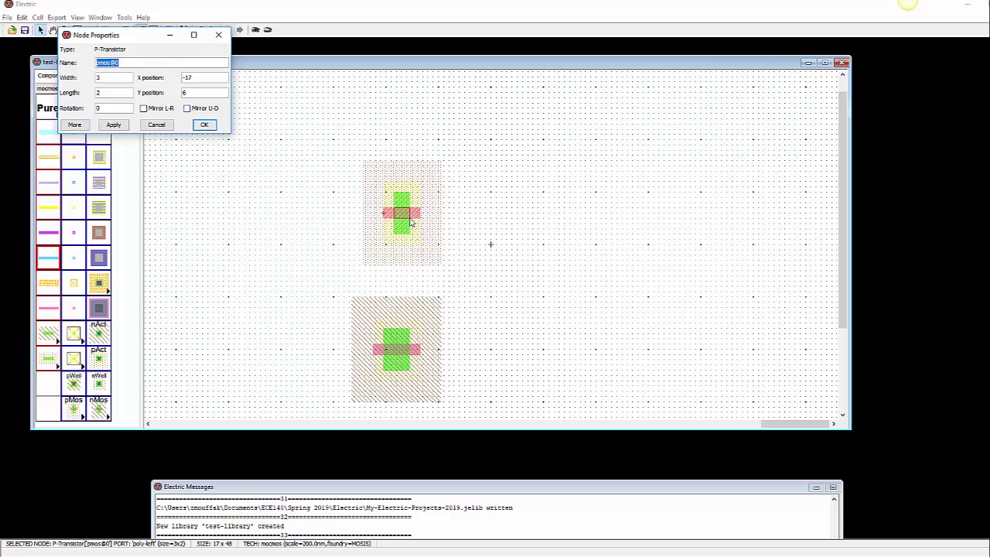
{"action": "key", "text": "Tab"}
{"action": "type", "text": "10"}
{"action": "left_click", "coordinate": [205, 125]}
{"action": "left_click_drag", "start_coordinate": [349, 153], "coordinate": [470, 256]}
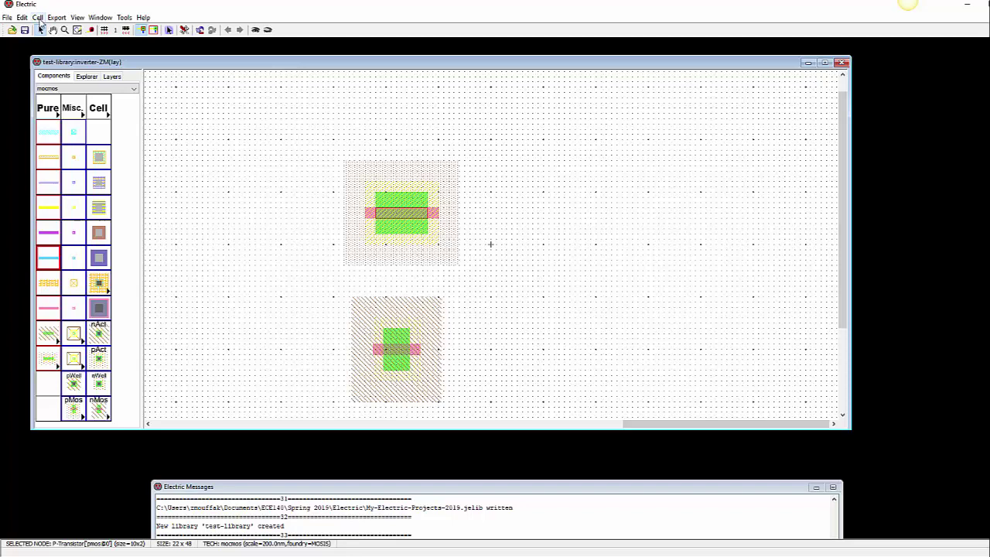
Step: Rotate the pMOS and nMOS transistors 90 degrees clockwise so their gates align vertically
{"action": "left_click", "coordinate": [23, 18]}
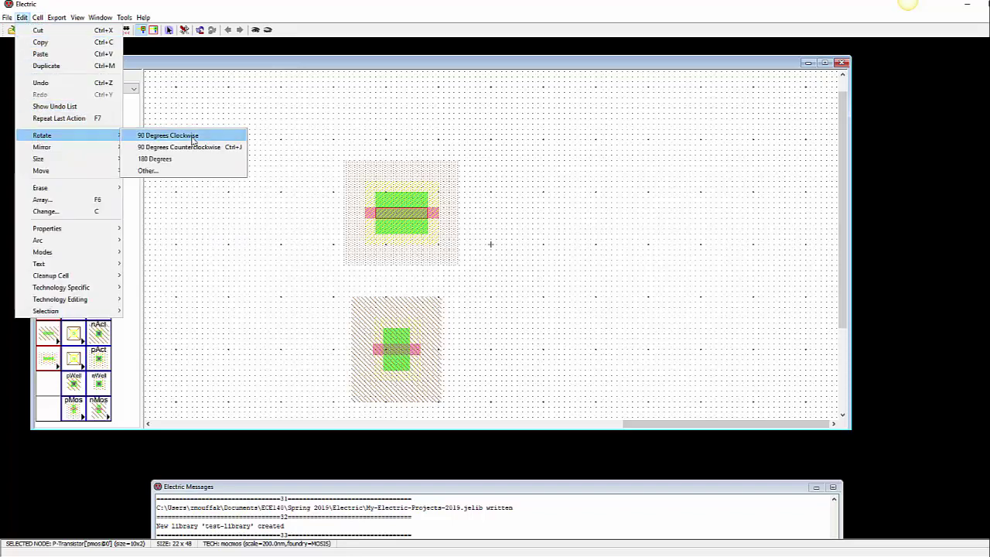
{"action": "left_click", "coordinate": [193, 136]}
{"action": "left_click", "coordinate": [416, 349]}
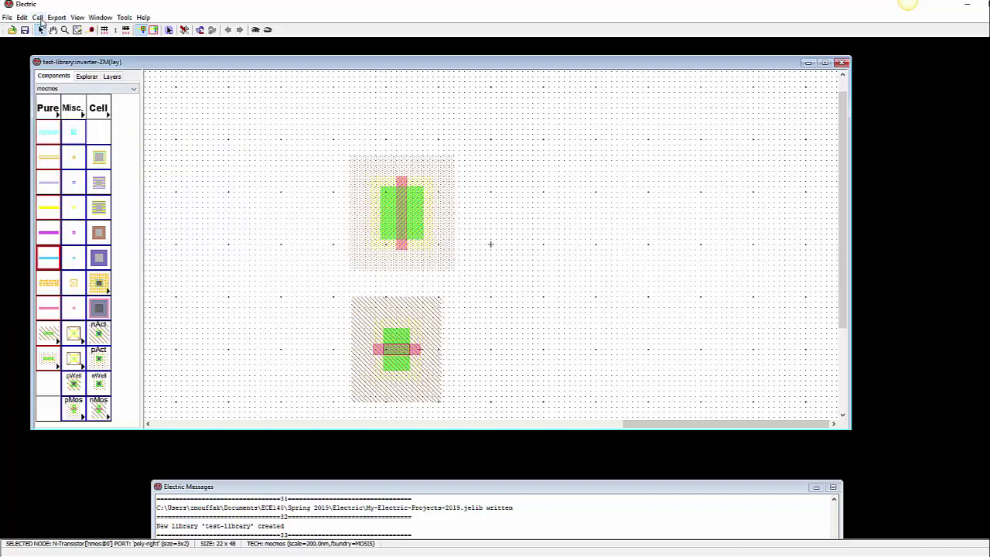
{"action": "left_click", "coordinate": [24, 18]}
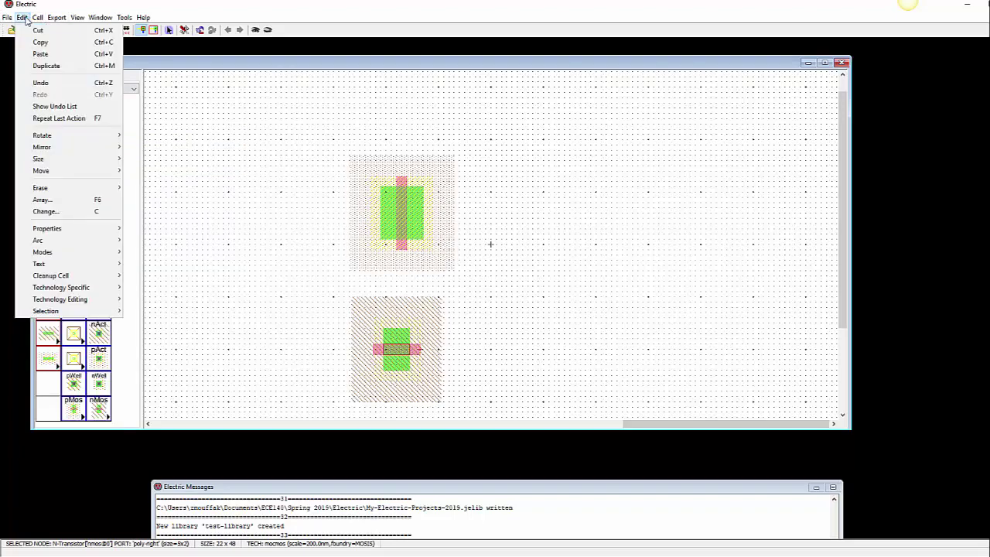
{"action": "mouse_move", "coordinate": [38, 18]}
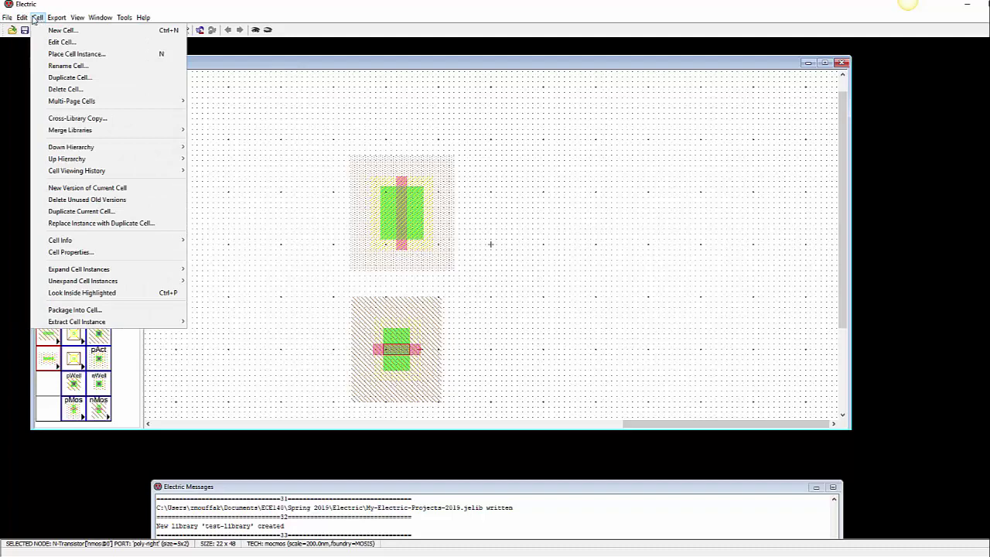
{"action": "mouse_move", "coordinate": [58, 141]}
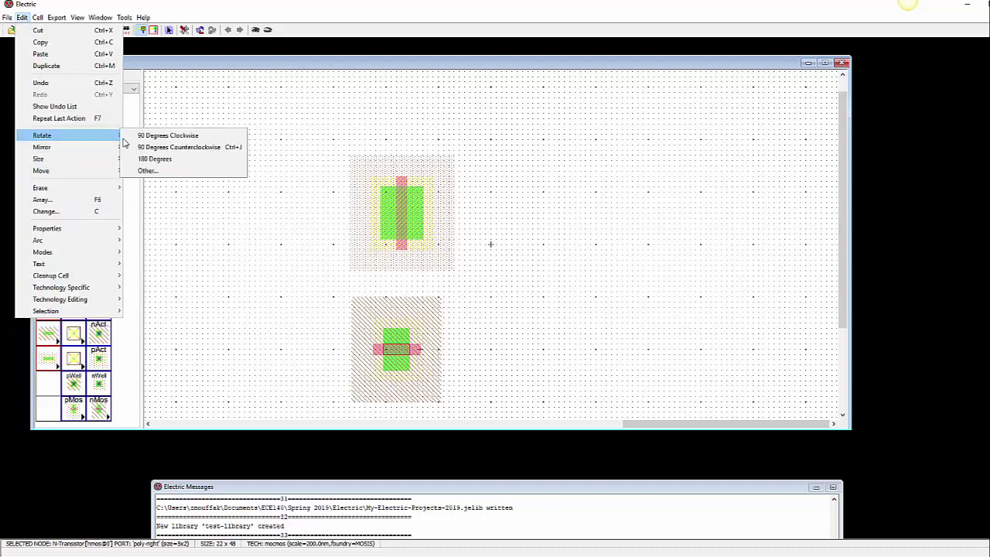
{"action": "left_click", "coordinate": [139, 137]}
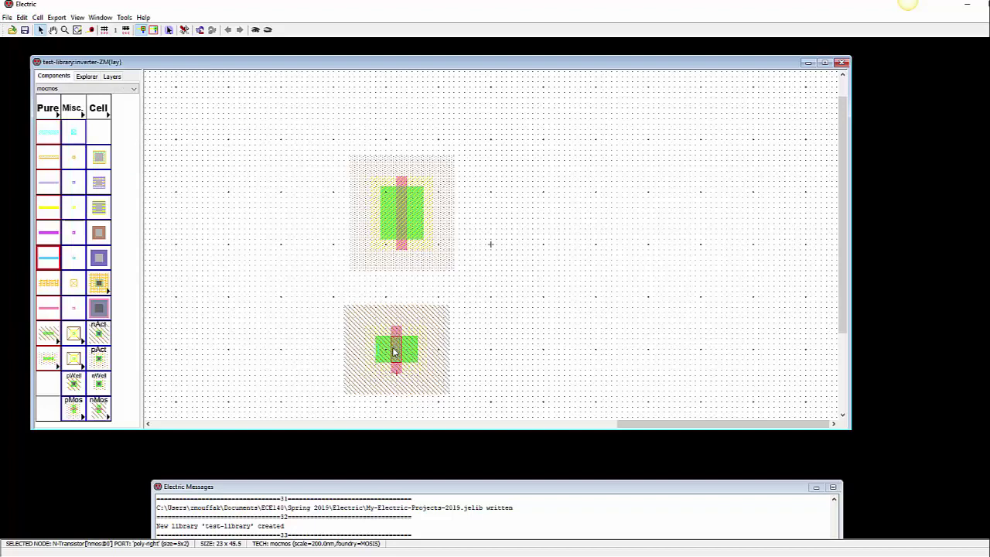
{"action": "right_click_drag", "start_coordinate": [393, 348], "coordinate": [396, 348]}
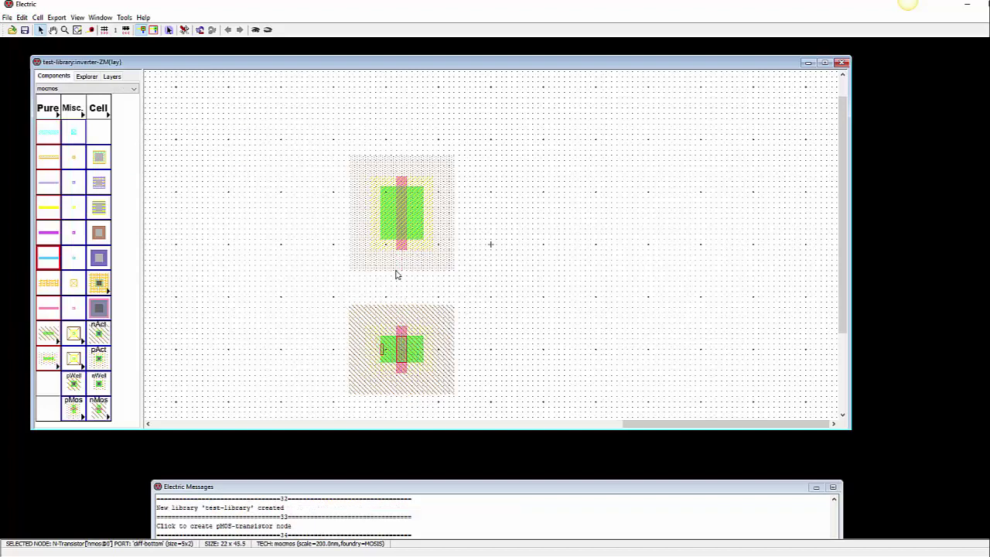
{"action": "mouse_move", "coordinate": [402, 250]}
{"action": "right_mouse_down"}
{"action": "mouse_move", "coordinate": [392, 333]}
{"action": "mouse_move", "coordinate": [404, 250]}
{"action": "right_mouse_up"}
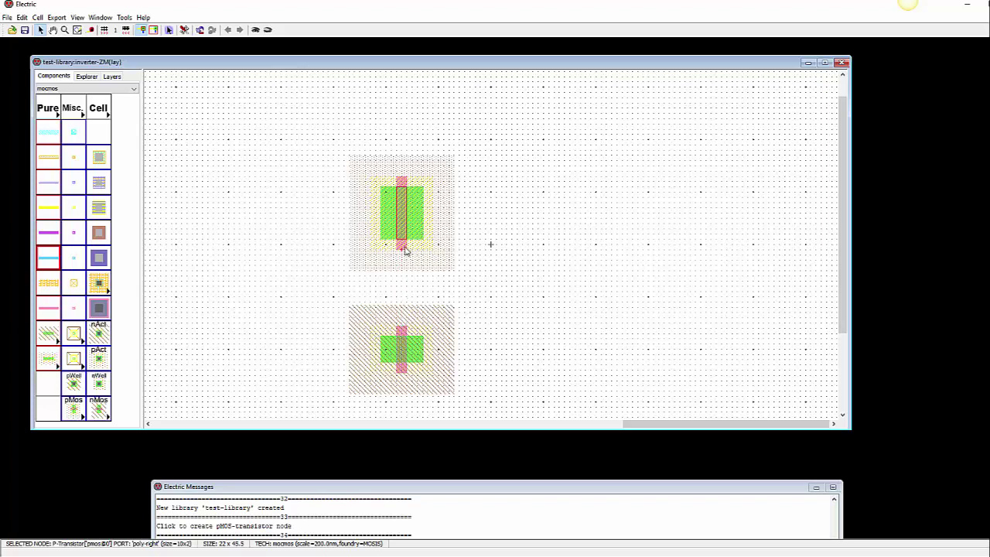
Step: Run a polysilicon wire from the pMOS gate down to the nMOS gate
{"action": "right_click", "coordinate": [402, 333]}
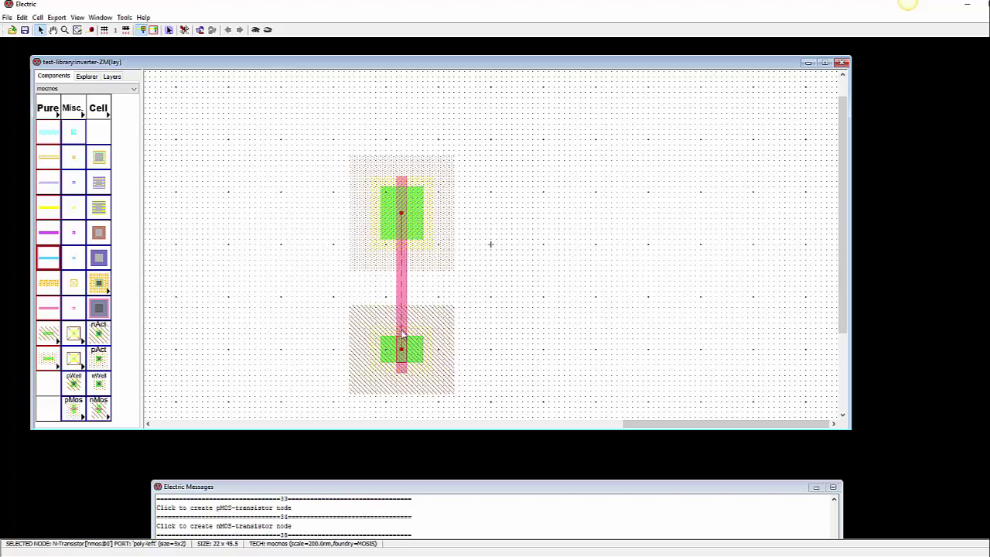
{"action": "left_click", "coordinate": [648, 293]}
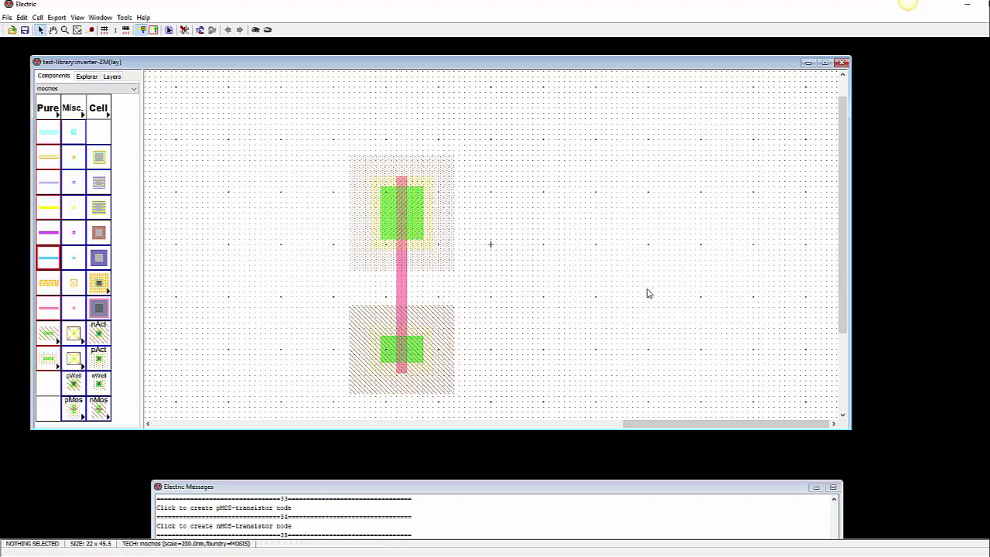
Step: Place N-active contacts on the right and left of the nMOS transistor
{"action": "left_click", "coordinate": [99, 332]}
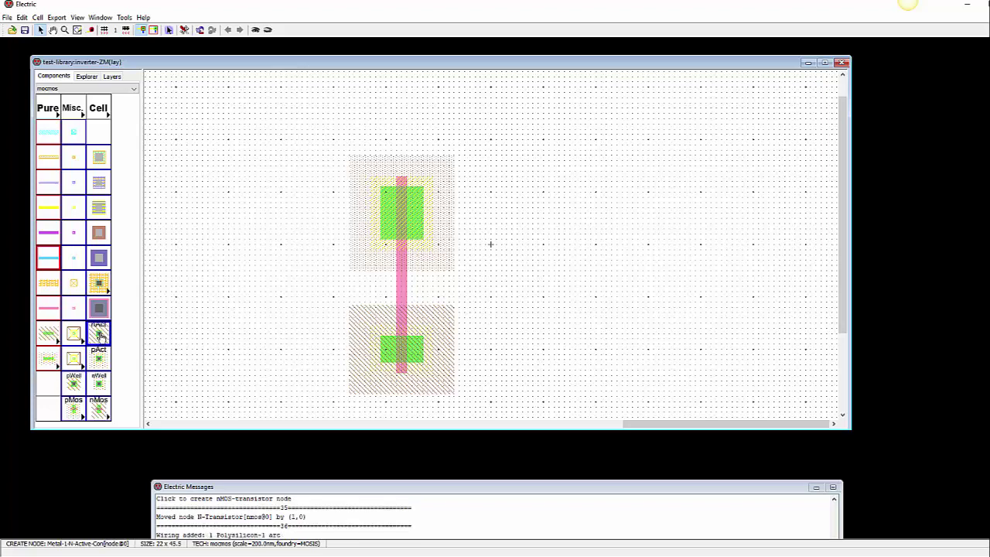
{"action": "left_click", "coordinate": [470, 352]}
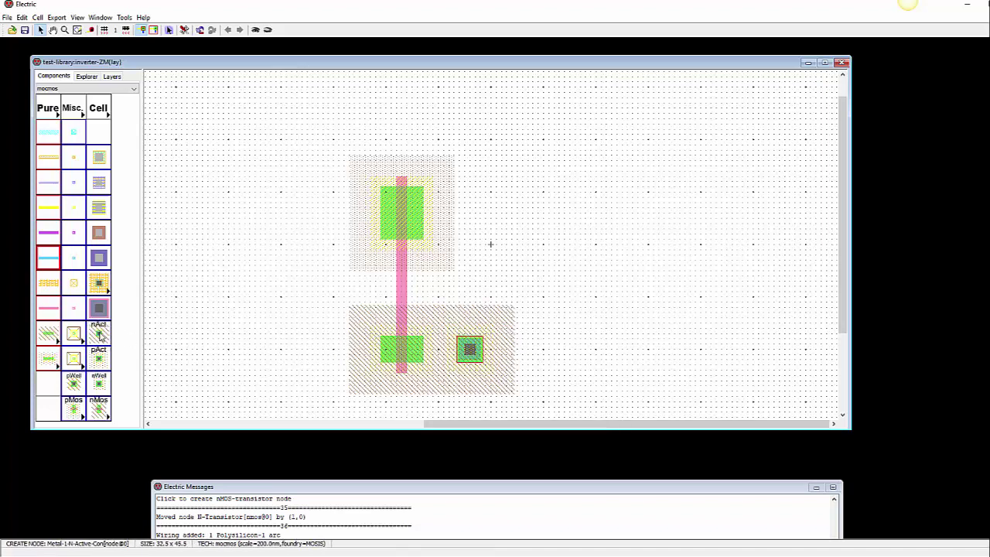
{"action": "left_click", "coordinate": [328, 350]}
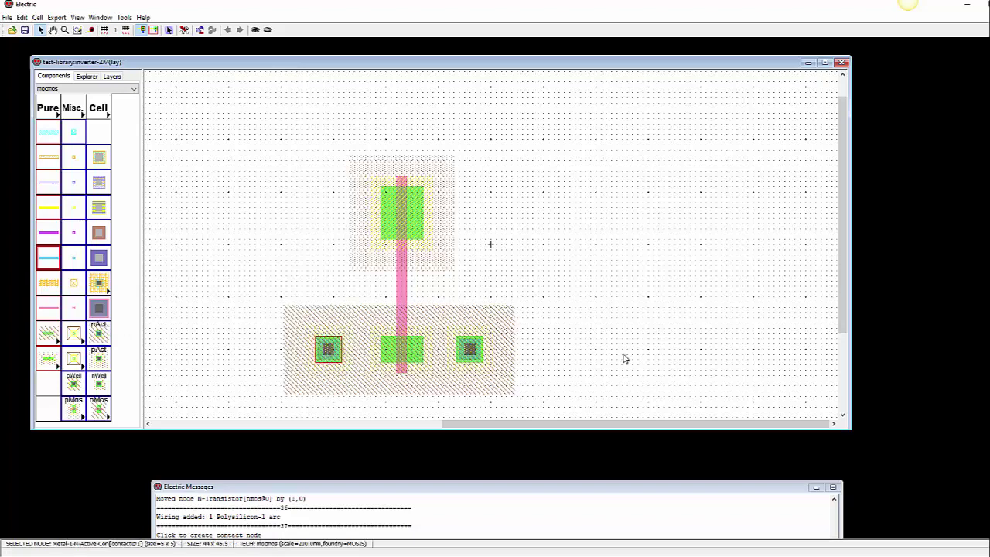
{"action": "left_click", "coordinate": [625, 323]}
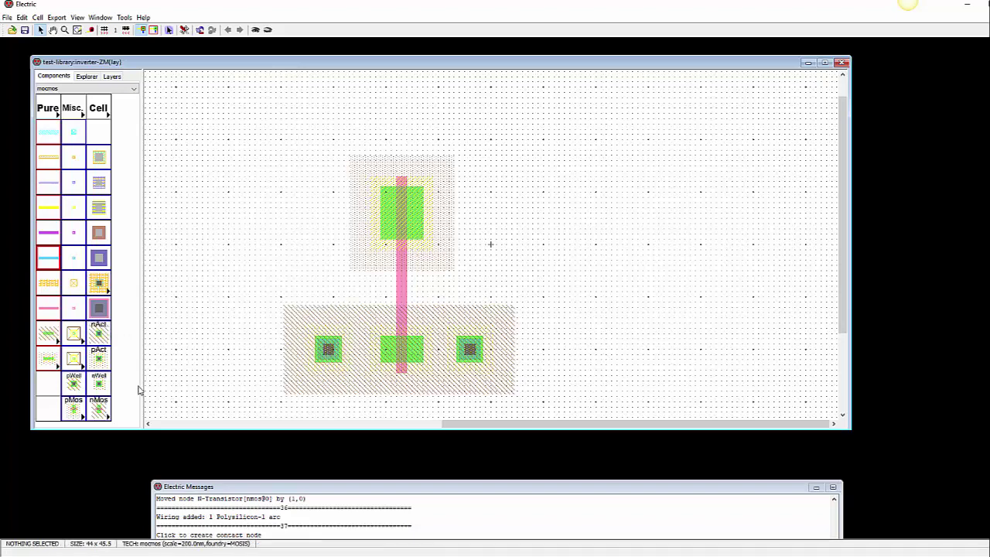
Step: Place P-active contacts on the left and right of the pMOS transistor
{"action": "left_click", "coordinate": [101, 358]}
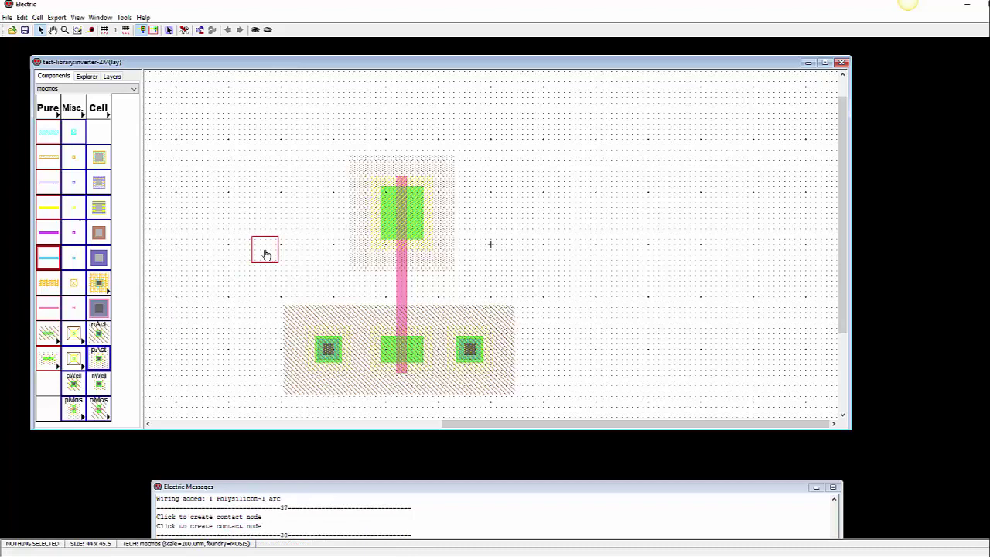
{"action": "left_click", "coordinate": [316, 215]}
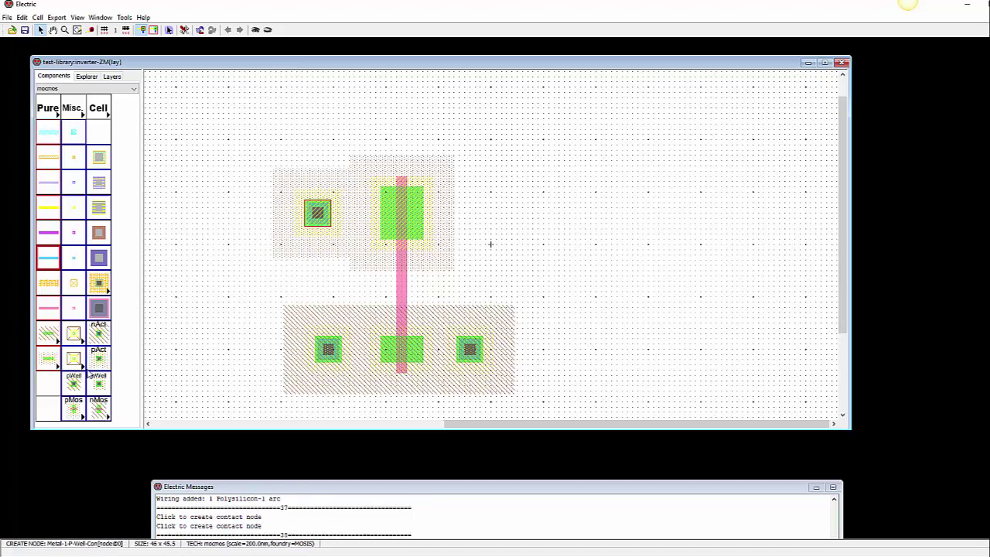
{"action": "left_click", "coordinate": [98, 360]}
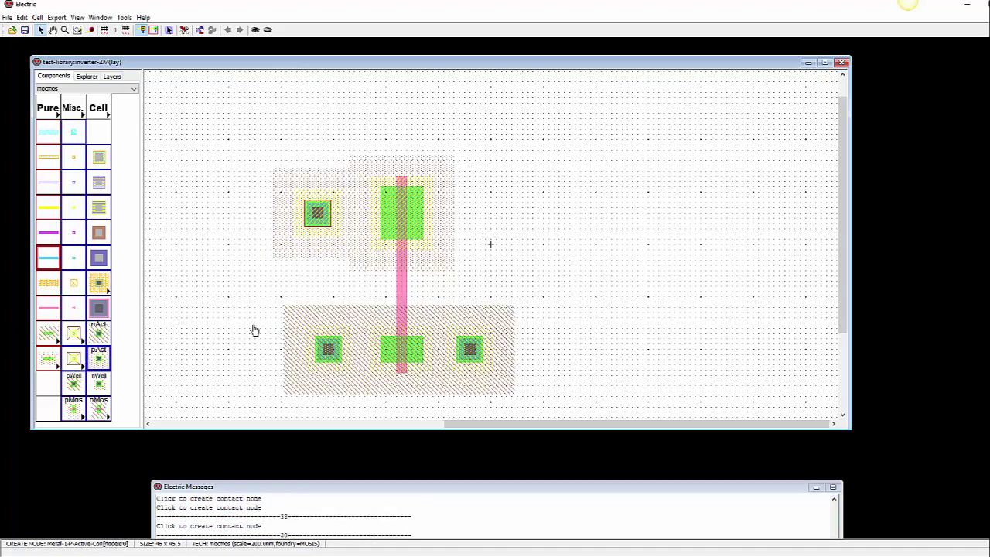
{"action": "left_click", "coordinate": [469, 217]}
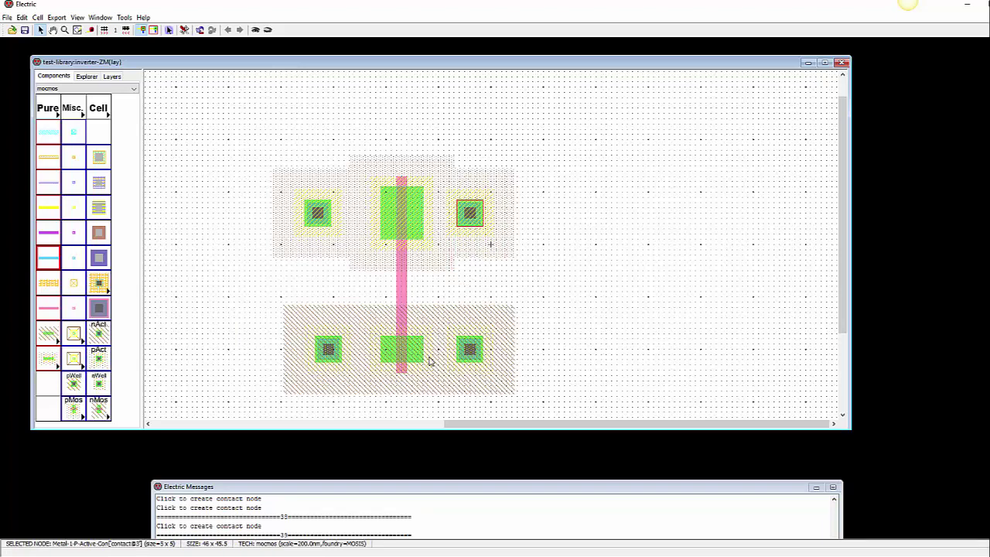
Step: Set the right P-active contact's X size to 10 and rotate it 90 degrees clockwise
{"action": "double_click", "coordinate": [470, 350]}
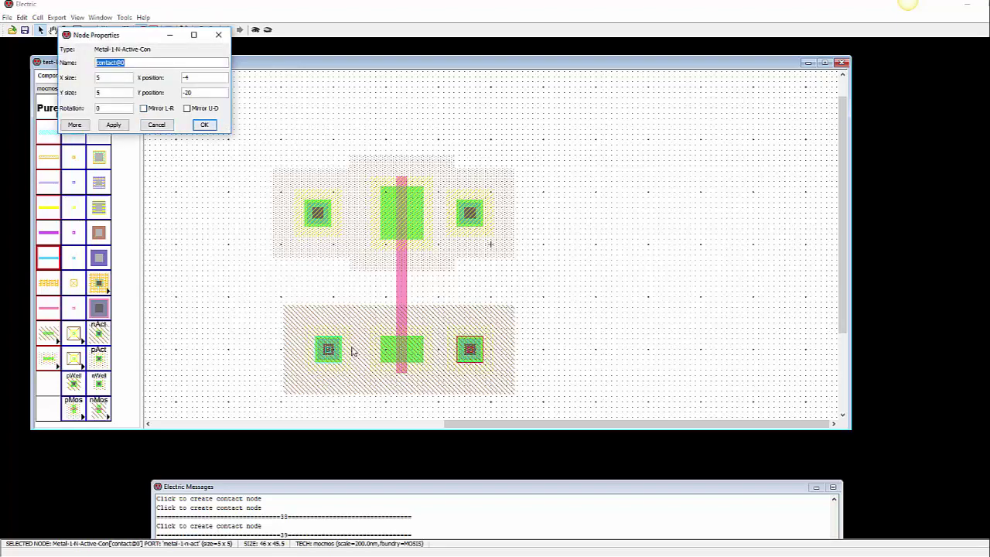
{"action": "key", "text": "Escape"}
{"action": "left_click", "coordinate": [533, 287]}
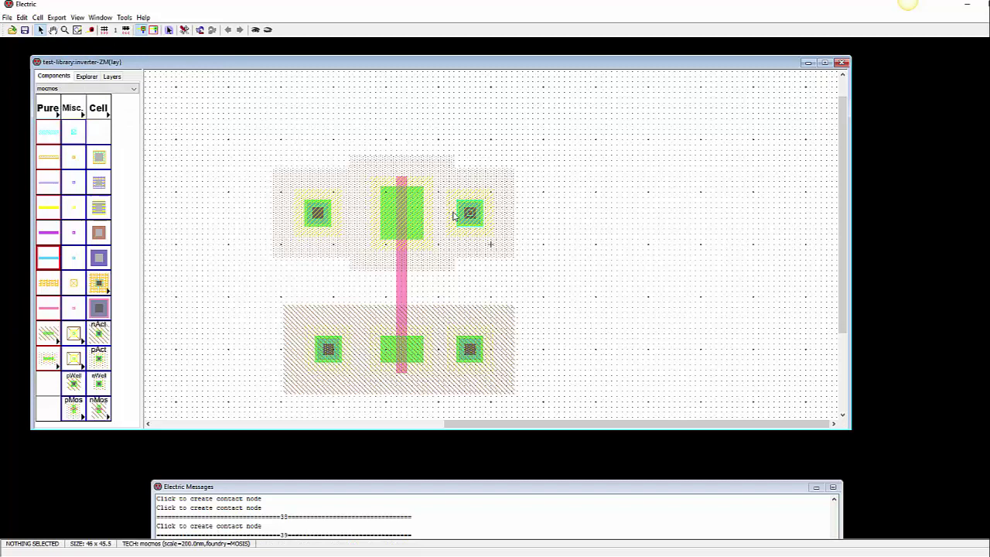
{"action": "double_click", "coordinate": [468, 216]}
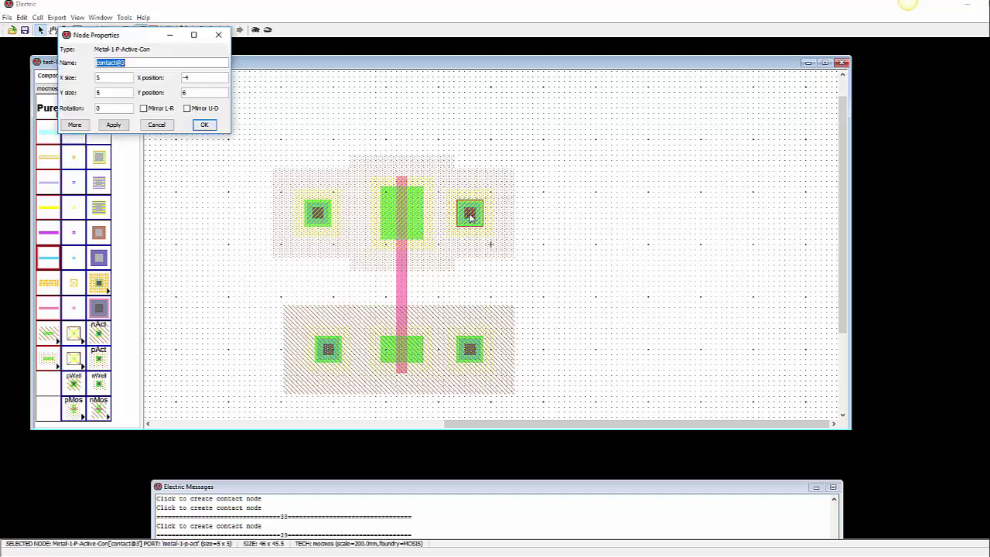
{"action": "left_click_drag", "start_coordinate": [127, 78], "coordinate": [95, 78]}
{"action": "type", "text": "10"}
{"action": "key", "text": "Return"}
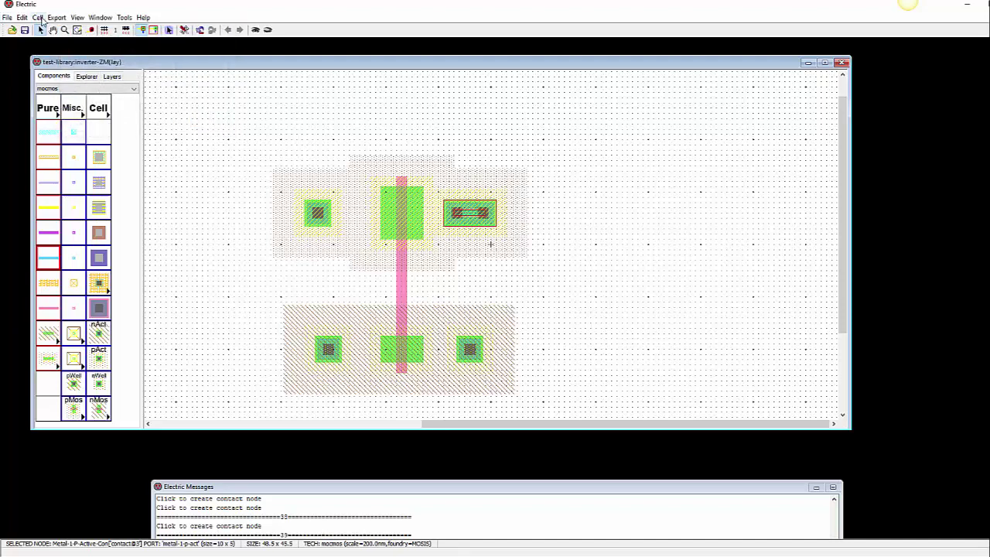
{"action": "left_click", "coordinate": [37, 17]}
{"action": "mouse_move", "coordinate": [22, 19]}
{"action": "mouse_move", "coordinate": [51, 134]}
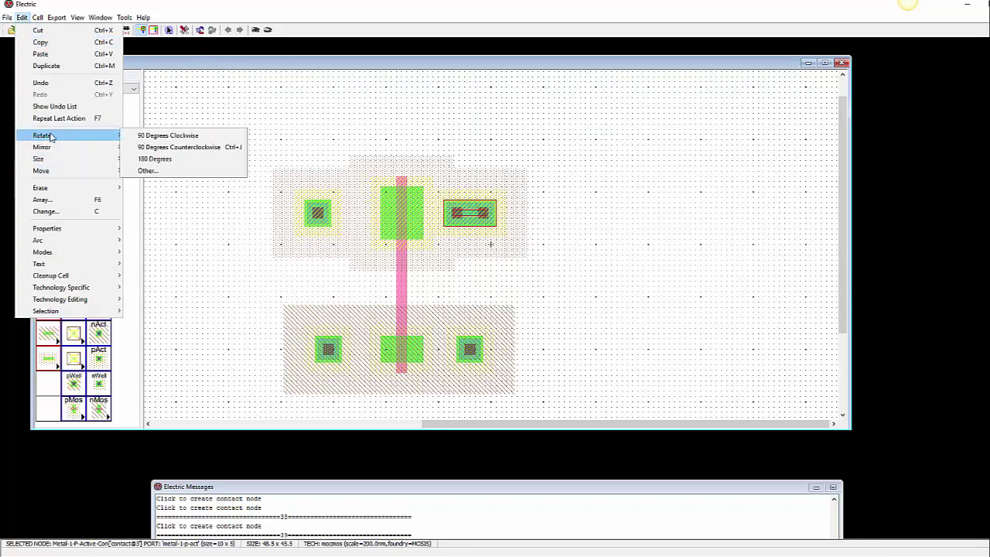
{"action": "left_click", "coordinate": [177, 134]}
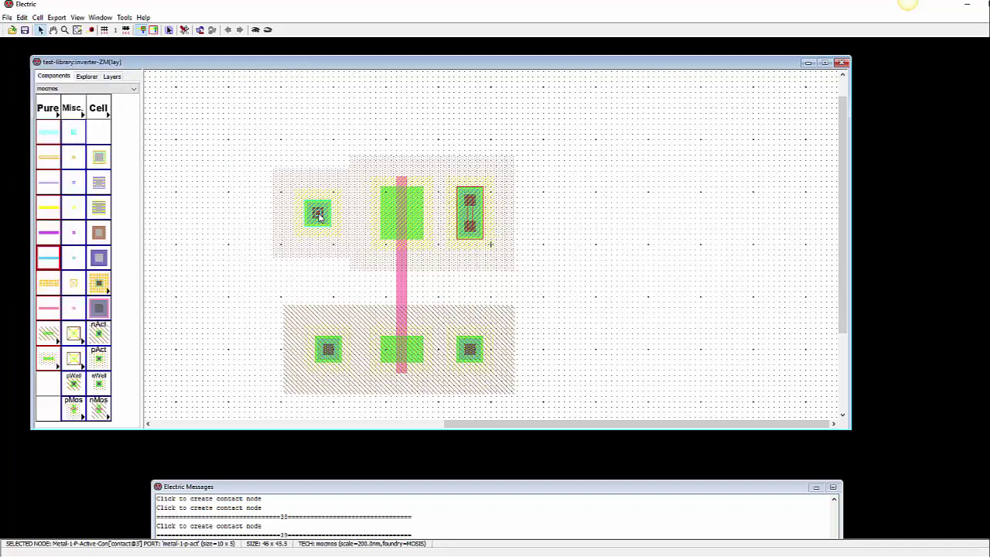
Step: Set the left P-active contact's X size to 10
{"action": "double_click", "coordinate": [317, 214]}
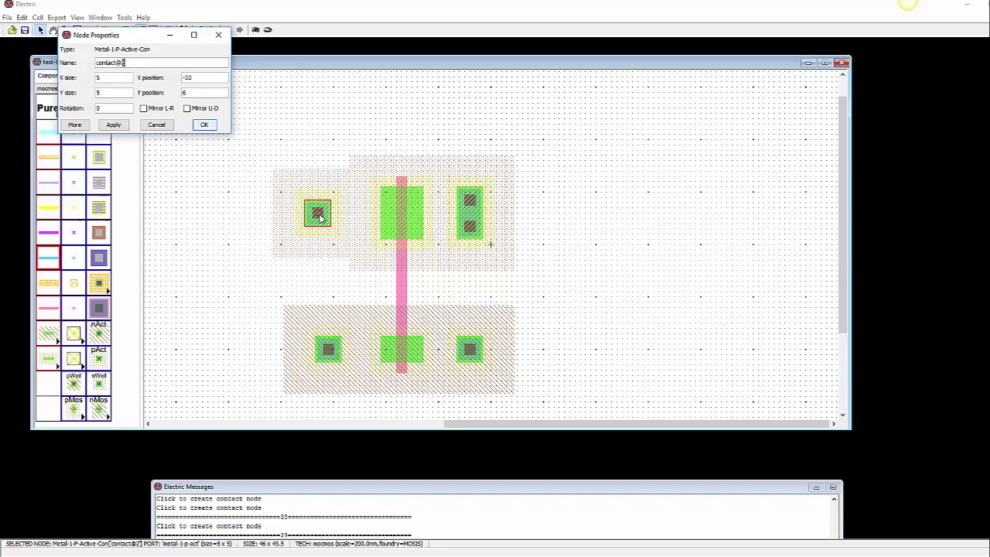
{"action": "left_click", "coordinate": [109, 78]}
{"action": "key", "text": "BackSpace"}
{"action": "type", "text": "10"}
{"action": "key", "text": "Return"}
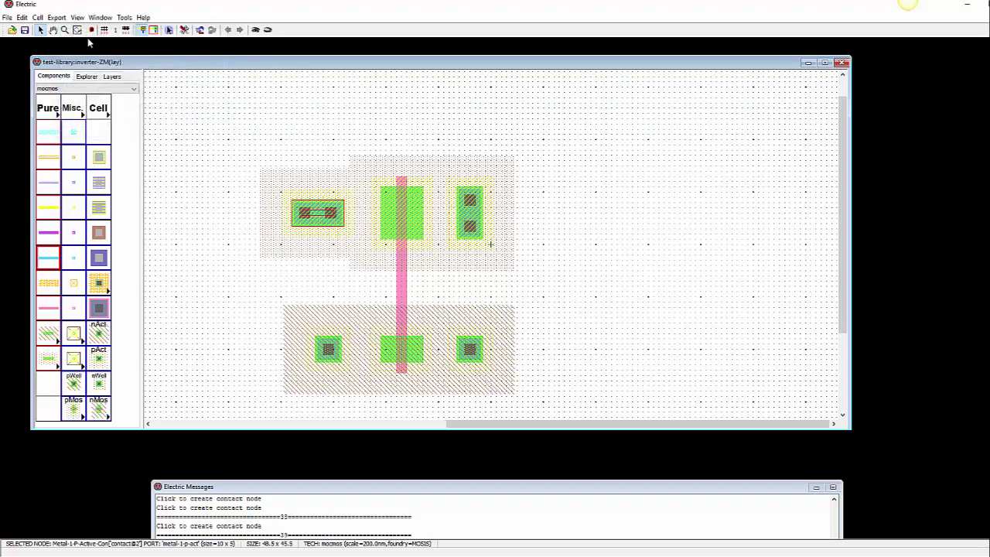
{"action": "left_click", "coordinate": [21, 17]}
Step: Rotate the left P-active contact 90 degrees clockwise
{"action": "mouse_move", "coordinate": [81, 139]}
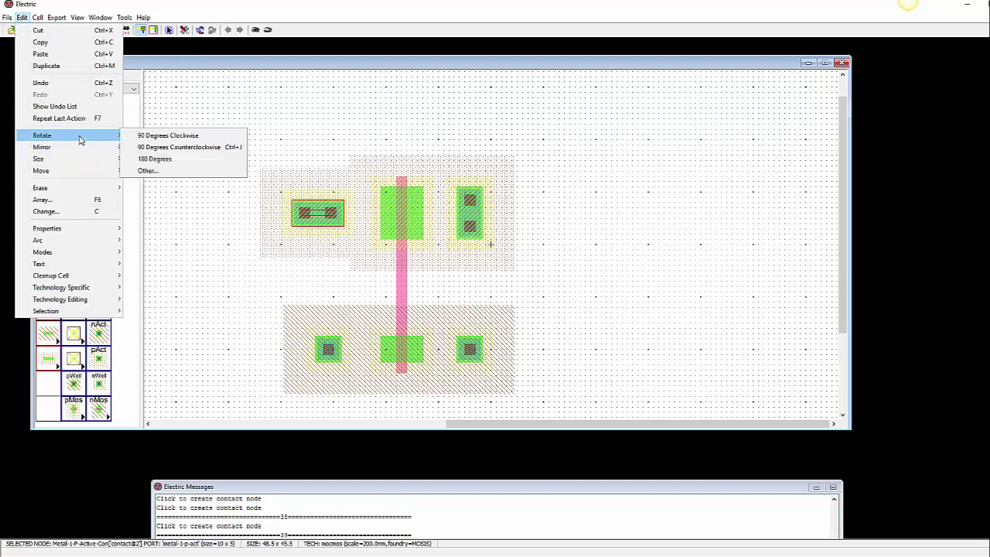
{"action": "left_click", "coordinate": [166, 137]}
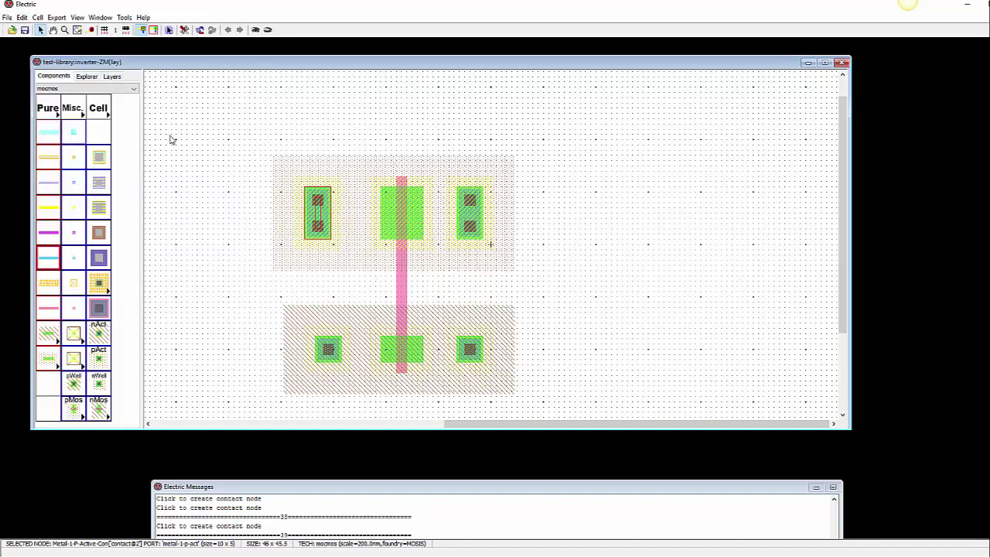
{"action": "left_click", "coordinate": [707, 247]}
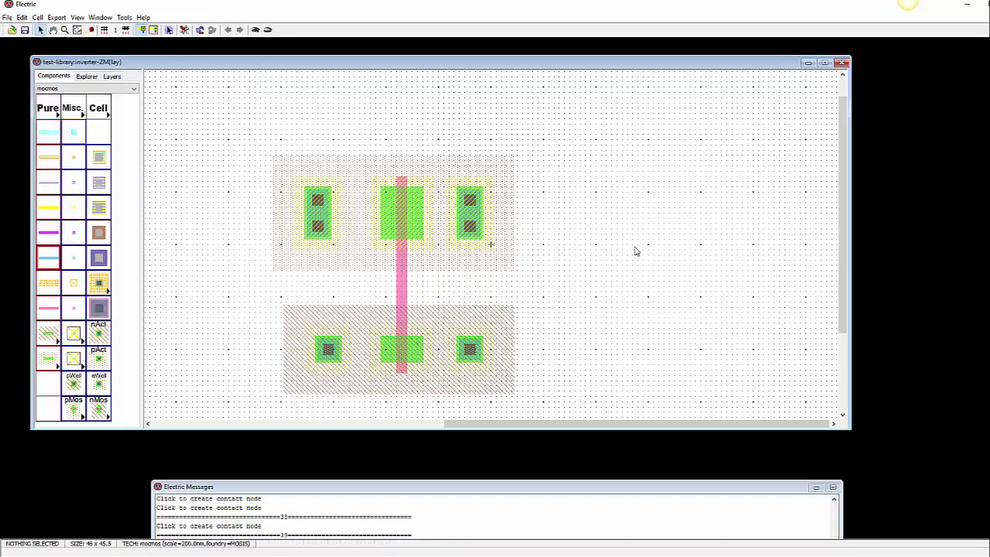
Step: Wire the pMOS active area to its right and left P-active contacts
{"action": "left_click", "coordinate": [423, 219]}
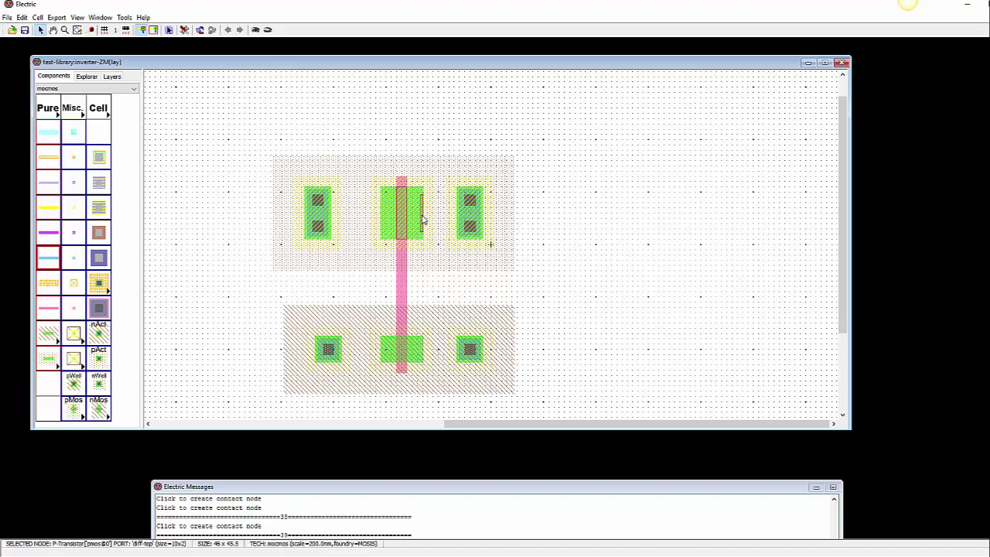
{"action": "right_click", "coordinate": [473, 218]}
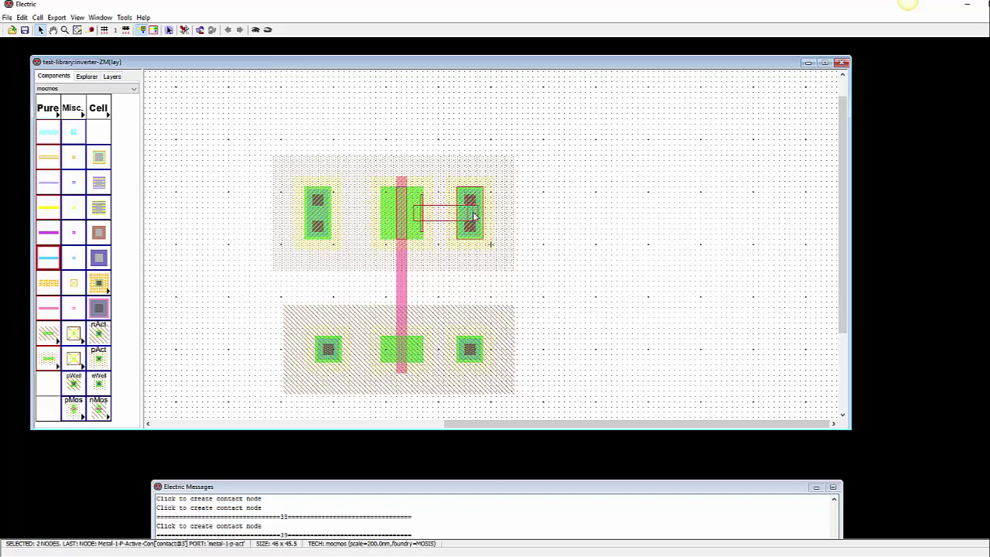
{"action": "left_click", "coordinate": [384, 220]}
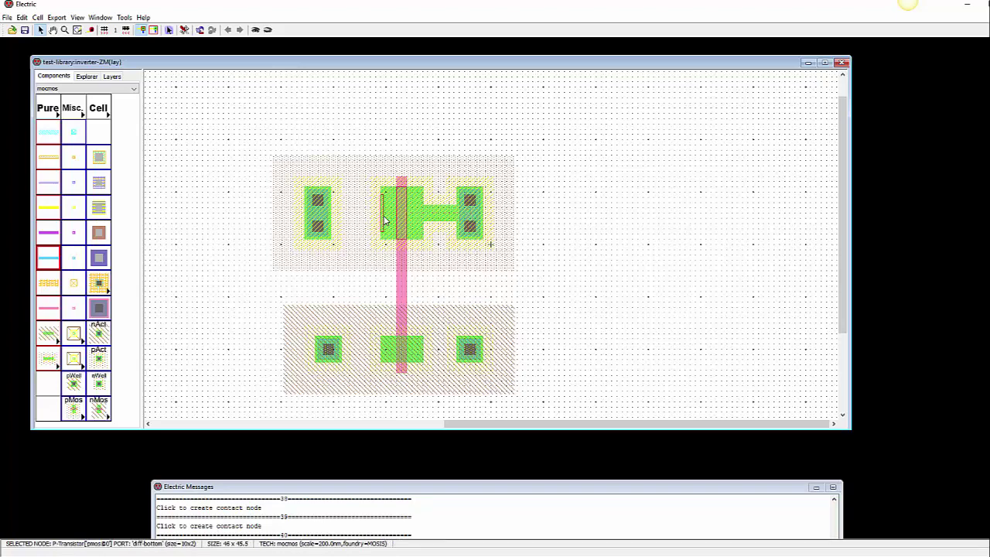
{"action": "right_click", "coordinate": [331, 222]}
{"action": "left_click", "coordinate": [596, 352]}
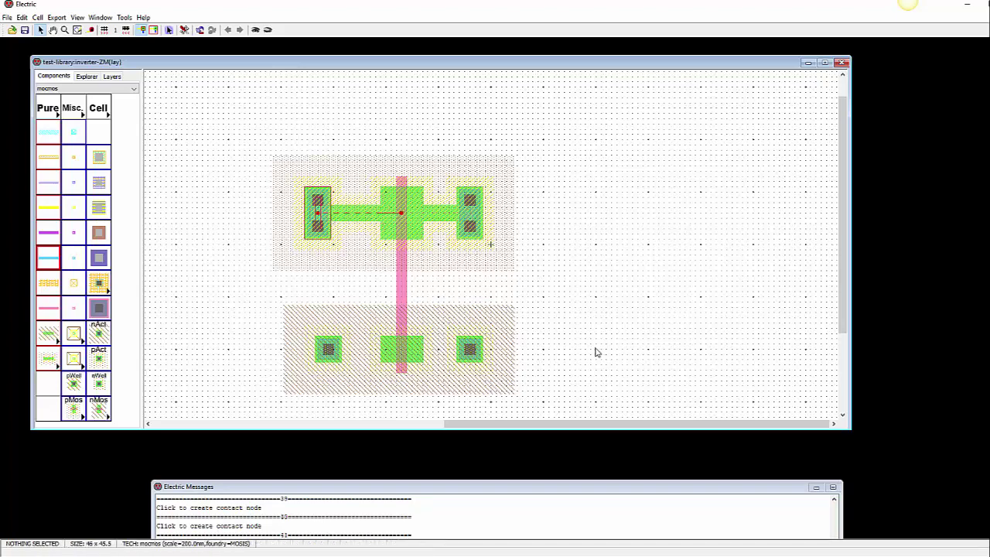
Step: Wire the nMOS active area to its right and left N-active contacts
{"action": "left_click", "coordinate": [422, 354]}
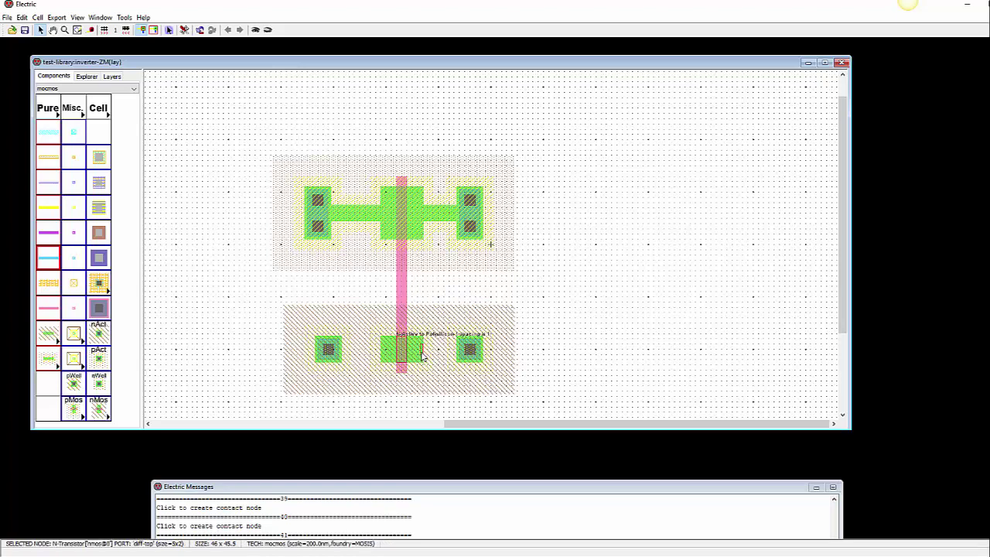
{"action": "right_click", "coordinate": [470, 349]}
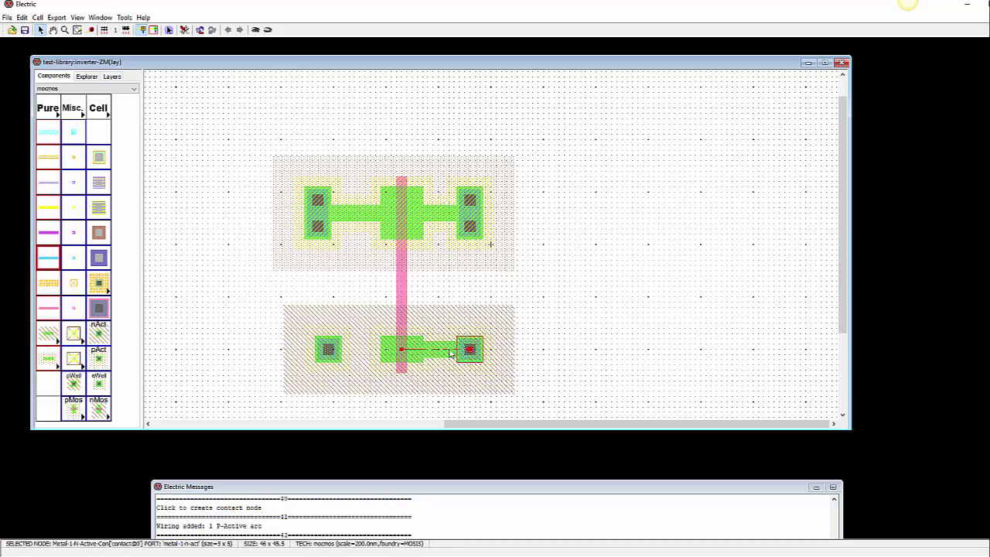
{"action": "left_click", "coordinate": [383, 353]}
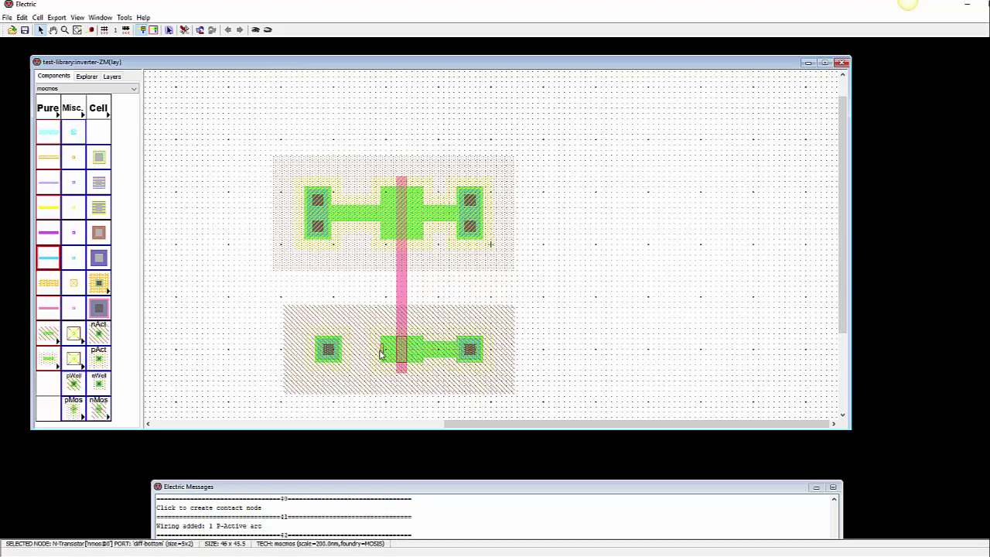
{"action": "right_click", "coordinate": [327, 350]}
{"action": "left_click", "coordinate": [604, 308]}
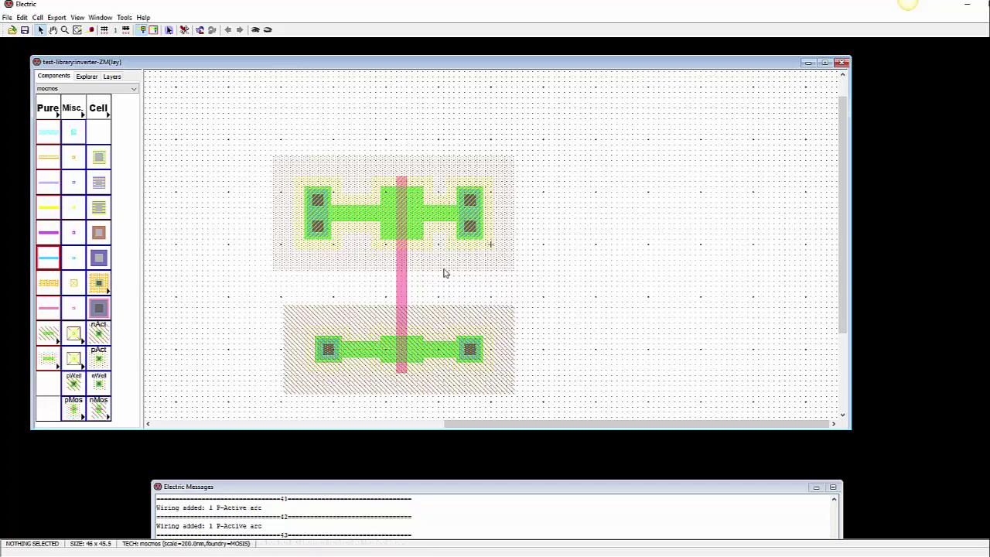
{"action": "left_click", "coordinate": [318, 217]}
Step: Slide the upper PMOS strip's left and right contacts in against the poly gate
{"action": "left_click_drag", "start_coordinate": [318, 217], "coordinate": [376, 217]}
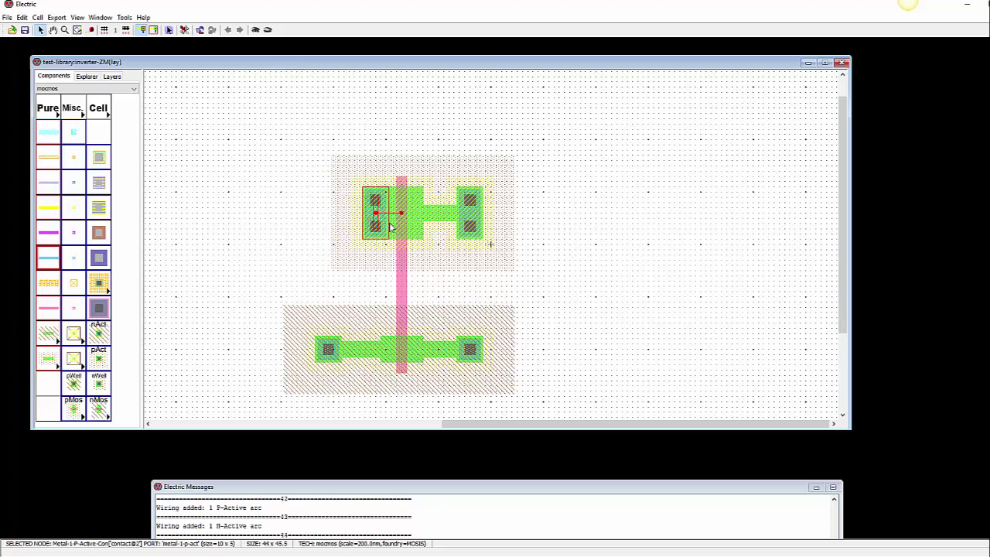
{"action": "left_click", "coordinate": [472, 220]}
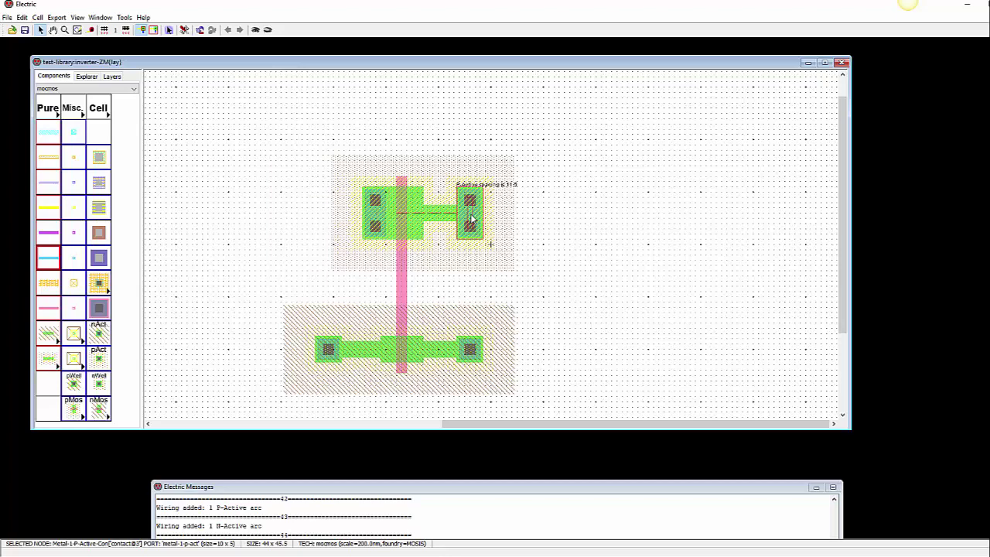
{"action": "left_click_drag", "start_coordinate": [471, 220], "coordinate": [429, 217]}
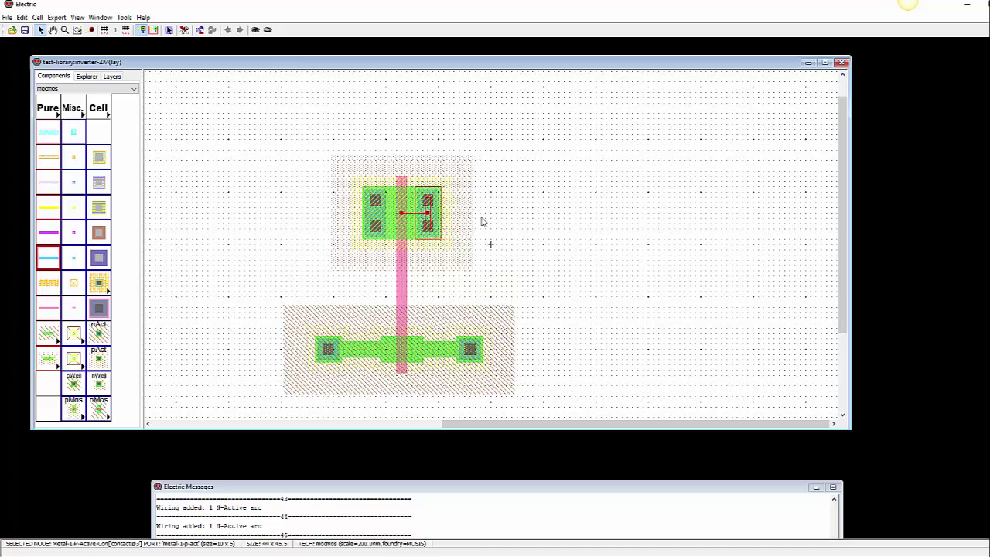
{"action": "left_click", "coordinate": [605, 235]}
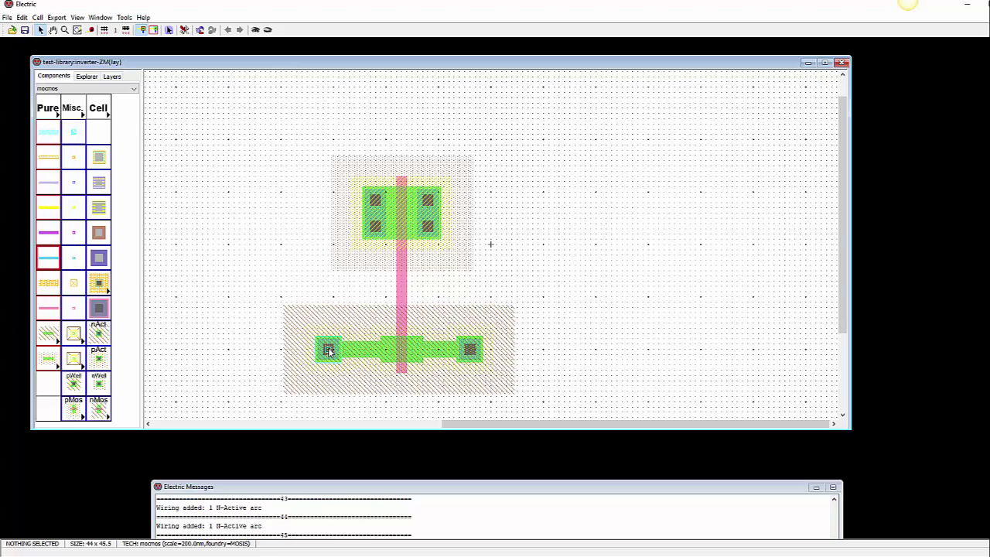
Step: Move the lower strip's left contact 11 units right beside the gate, then select that whole strip
{"action": "left_click_drag", "start_coordinate": [328, 349], "coordinate": [375, 349]}
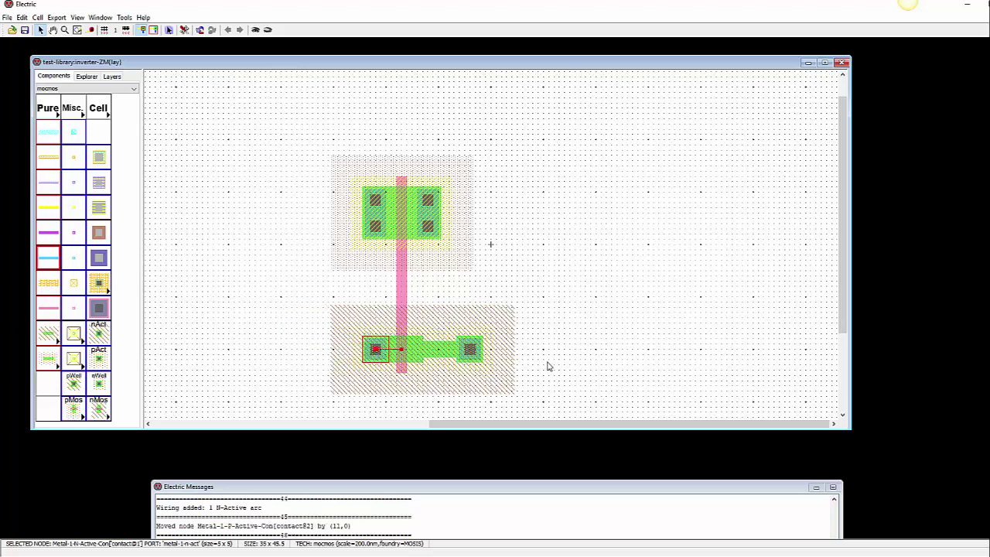
{"action": "left_click", "coordinate": [508, 285]}
{"action": "left_click_drag", "start_coordinate": [321, 298], "coordinate": [526, 406]}
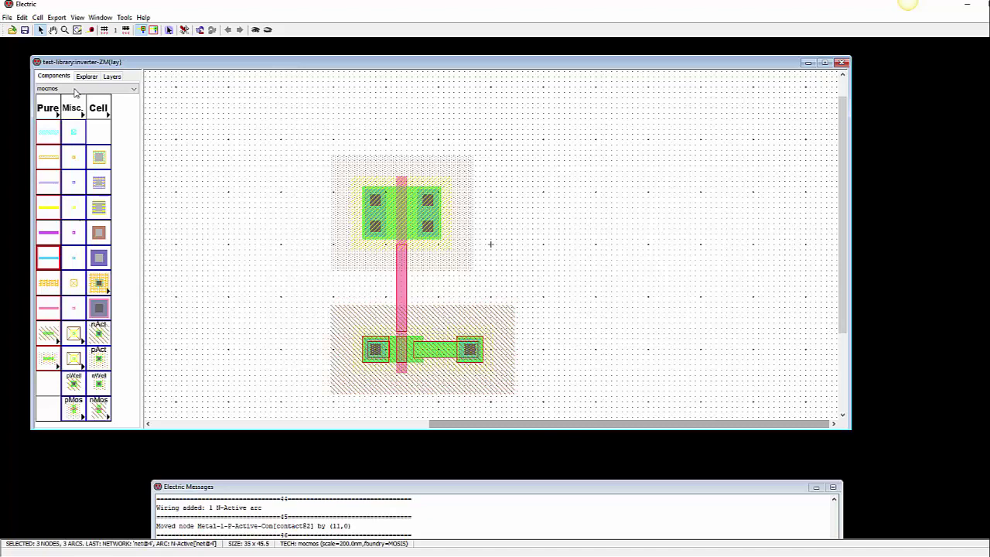
Step: Compact the layout horizontally and vertically, then select the poly link between the transistors
{"action": "left_click", "coordinate": [126, 18]}
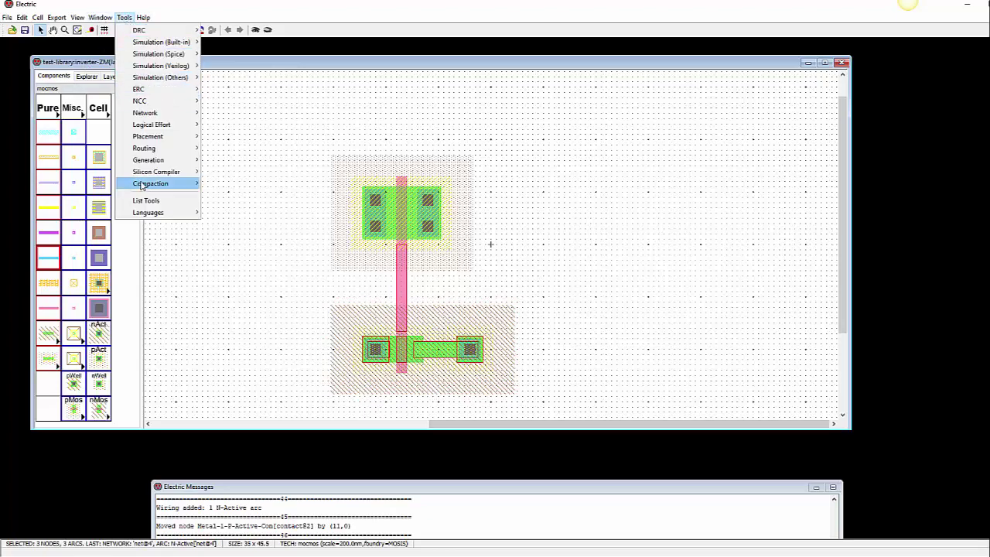
{"action": "mouse_move", "coordinate": [172, 189]}
{"action": "left_click", "coordinate": [214, 188]}
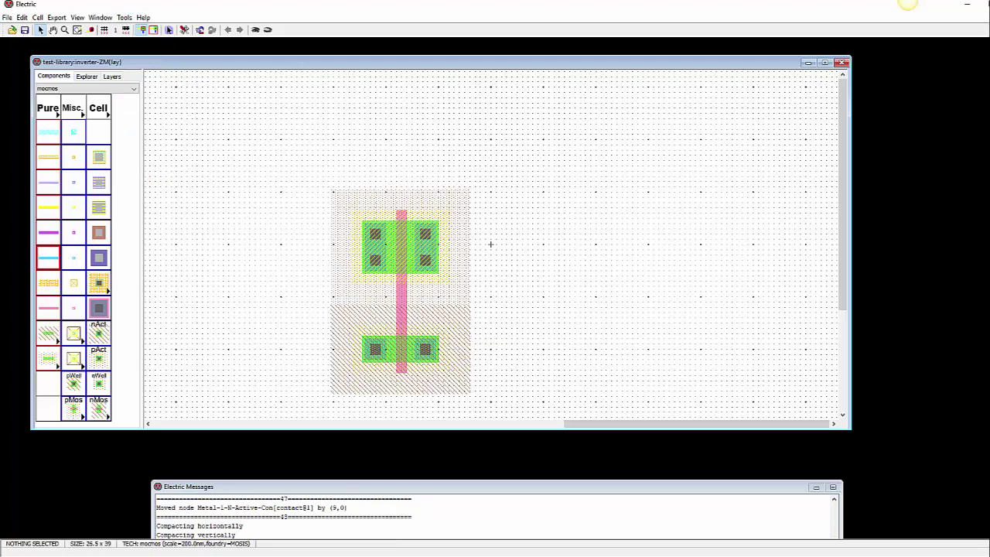
{"action": "left_click", "coordinate": [409, 302]}
Step: Place a palette N-well contact above the PMOS and a P-well contact below the NMOS
{"action": "left_click", "coordinate": [75, 358]}
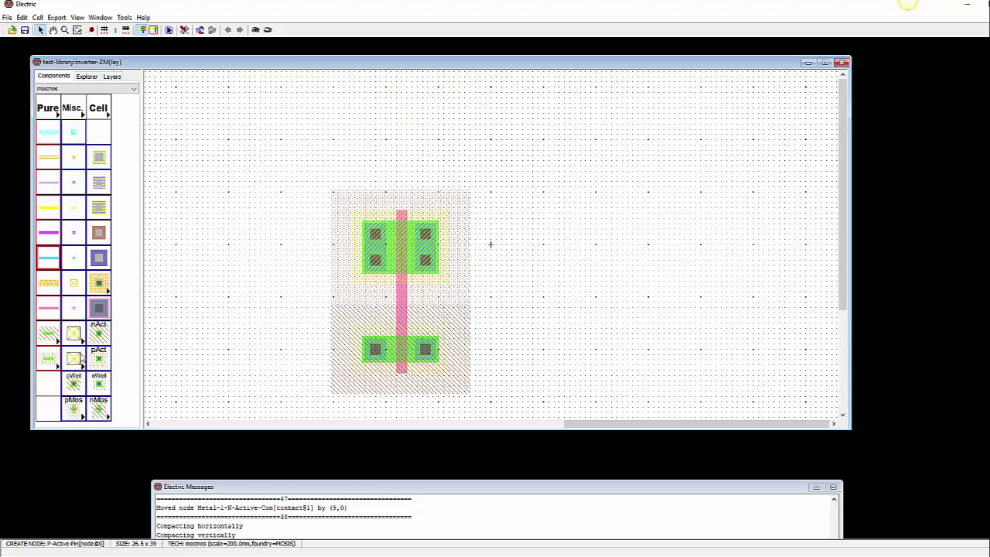
{"action": "left_click", "coordinate": [98, 387]}
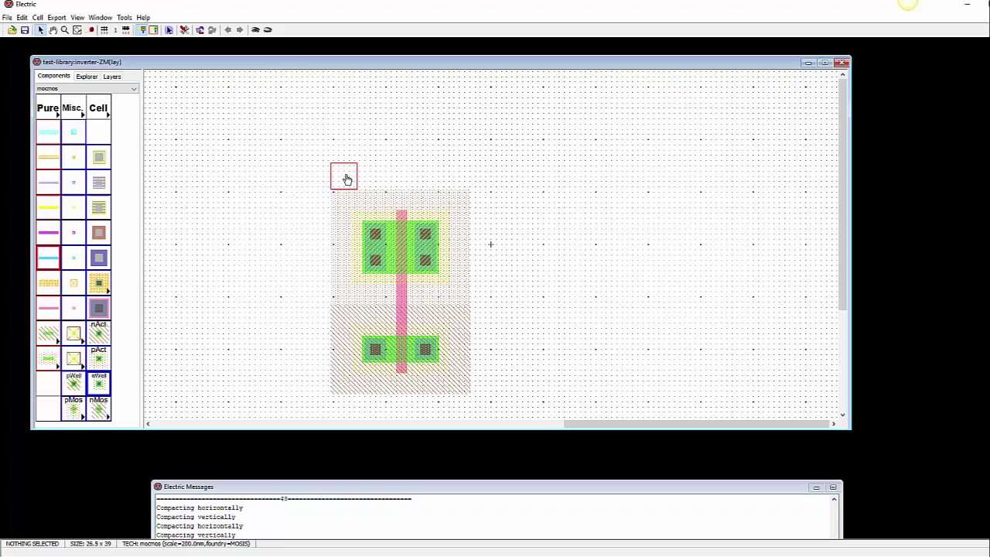
{"action": "left_click", "coordinate": [347, 179]}
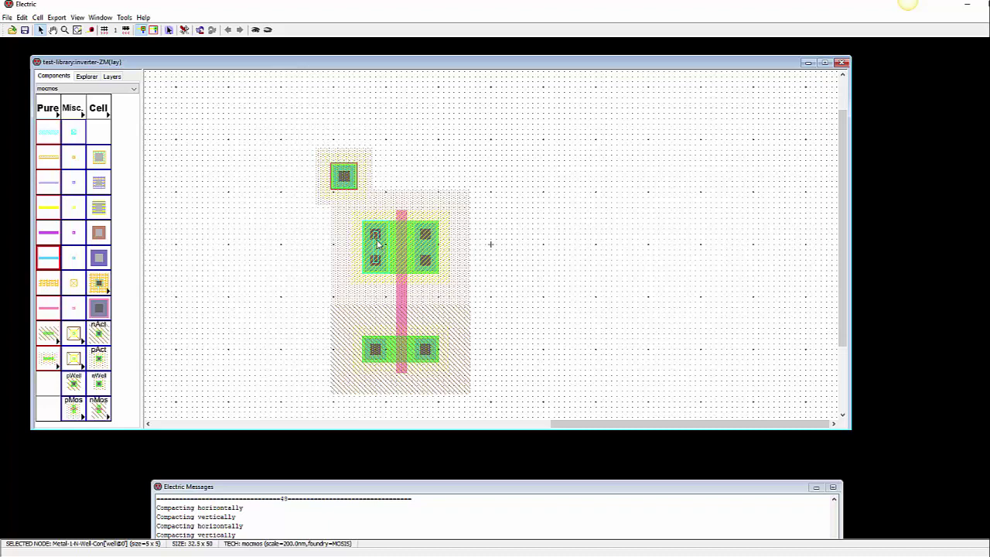
{"action": "left_click", "coordinate": [353, 178]}
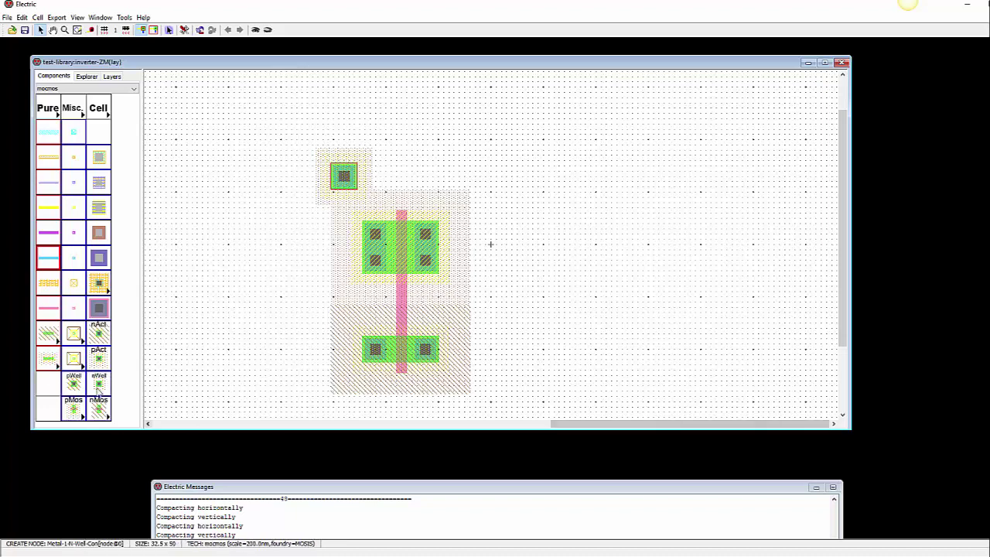
{"action": "left_click", "coordinate": [73, 384]}
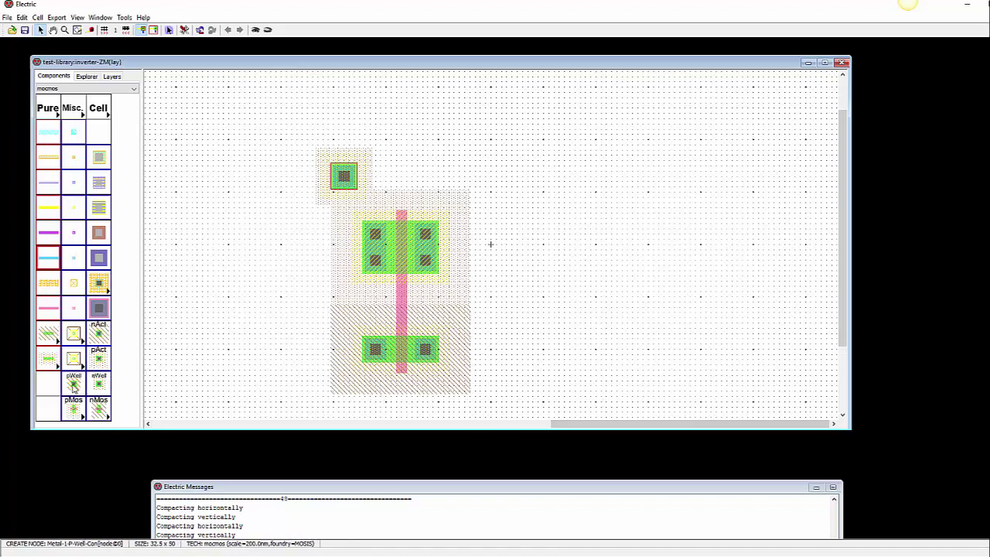
{"action": "left_click", "coordinate": [343, 395]}
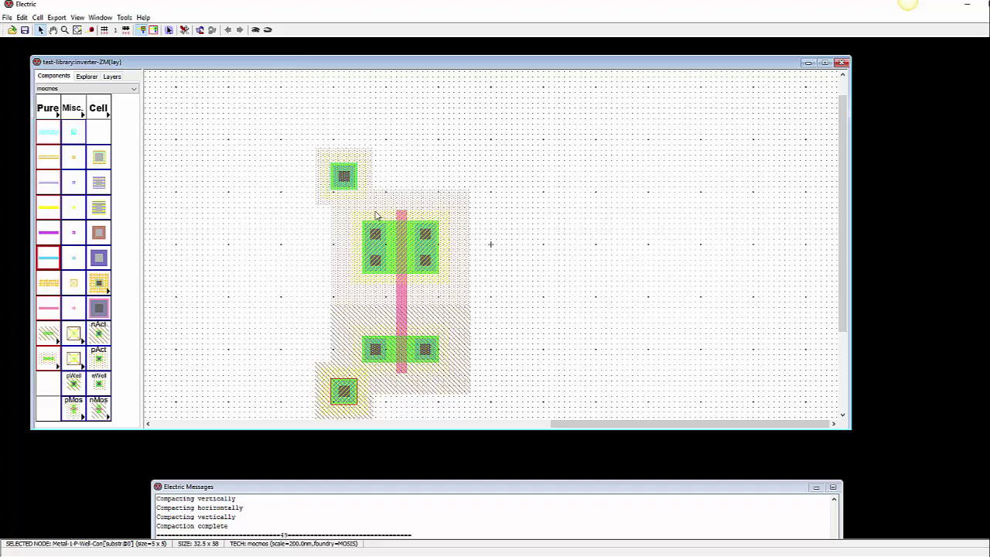
Step: Set the N-well contact's X size to 15 and move it over the PMOS
{"action": "double_click", "coordinate": [346, 179]}
{"action": "double_click", "coordinate": [116, 80]}
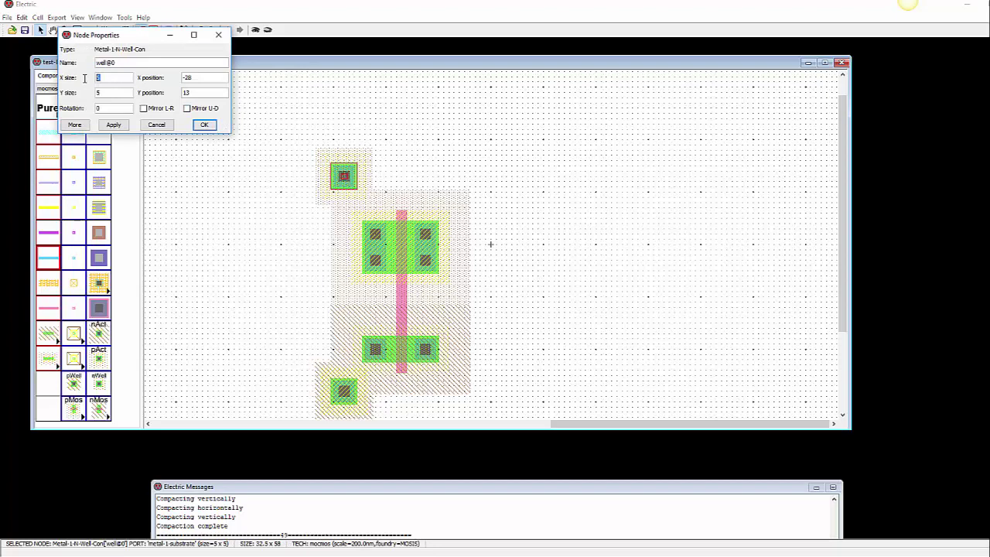
{"action": "type", "text": "1"}
{"action": "key", "text": "Return"}
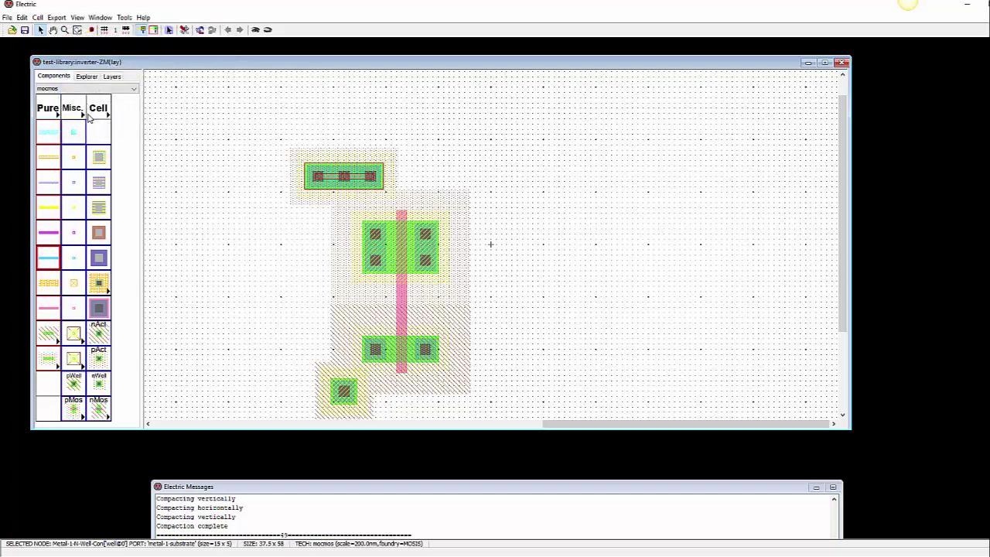
{"action": "right_click_drag", "start_coordinate": [349, 180], "coordinate": [409, 192]}
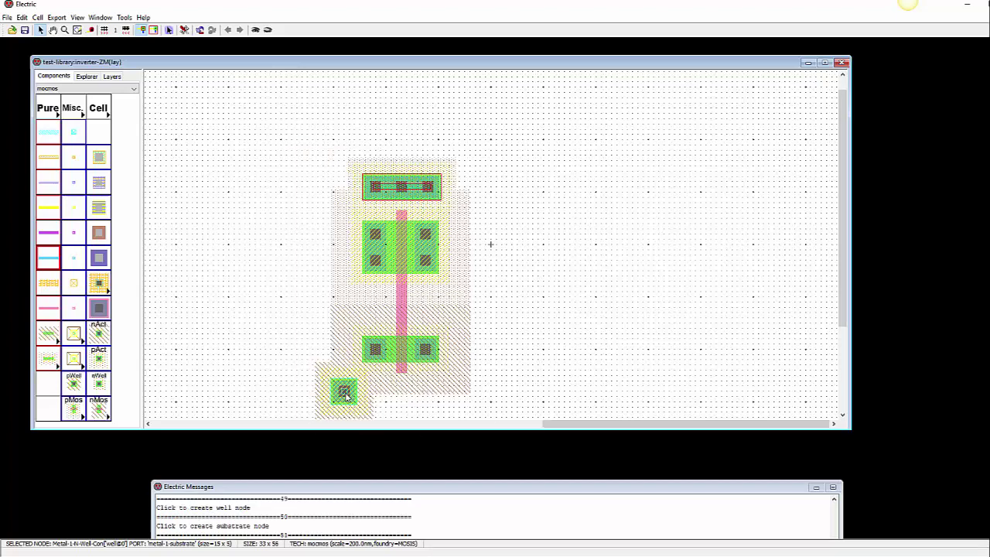
Step: Move the substrate contact under the NMOS and set its X size to 15
{"action": "right_click_drag", "start_coordinate": [346, 396], "coordinate": [403, 409]}
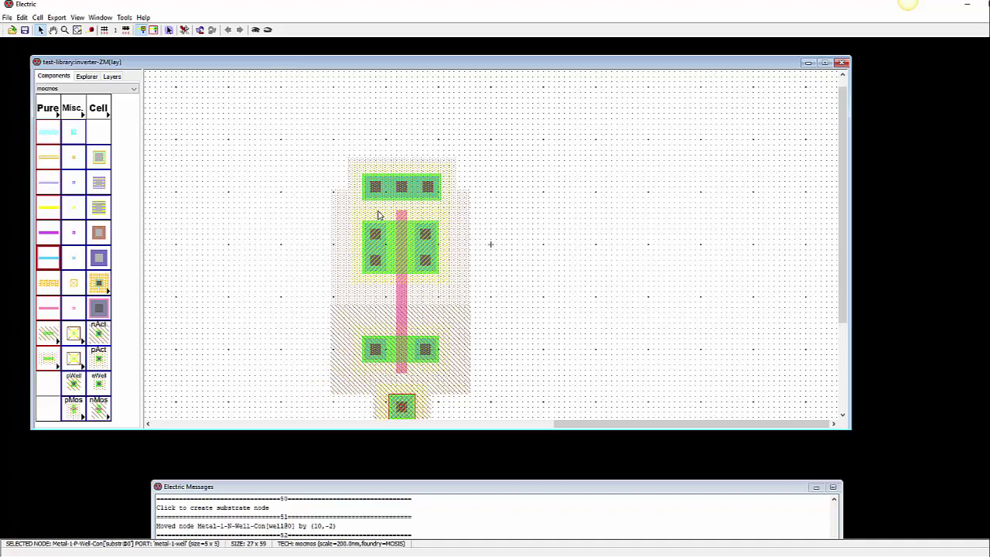
{"action": "double_click", "coordinate": [402, 409]}
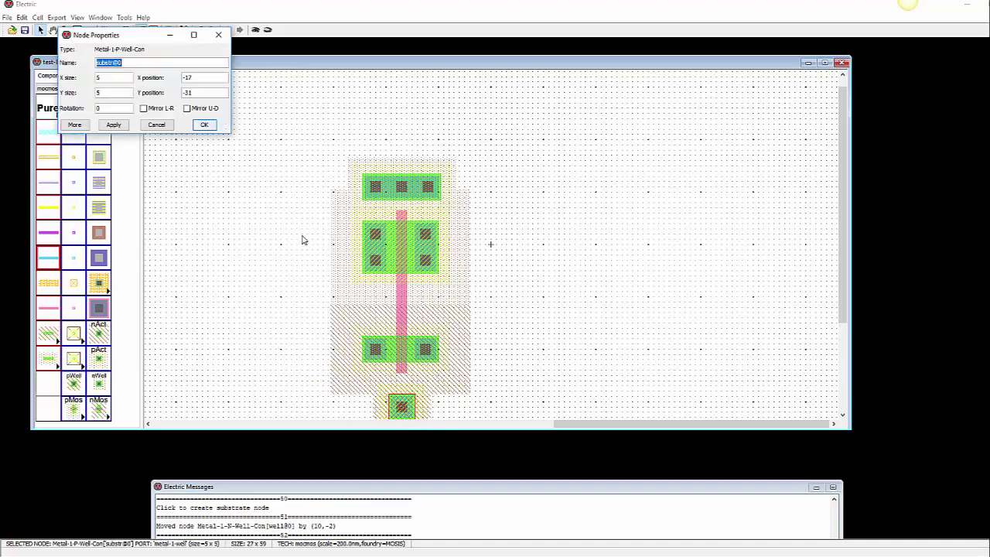
{"action": "left_click", "coordinate": [97, 78]}
{"action": "left_click_drag", "start_coordinate": [99, 78], "coordinate": [90, 83]}
{"action": "type", "text": "165"}
{"action": "key", "text": "BackSpace"}
{"action": "key", "text": "BackSpace"}
{"action": "type", "text": "5"}
{"action": "key", "text": "Return"}
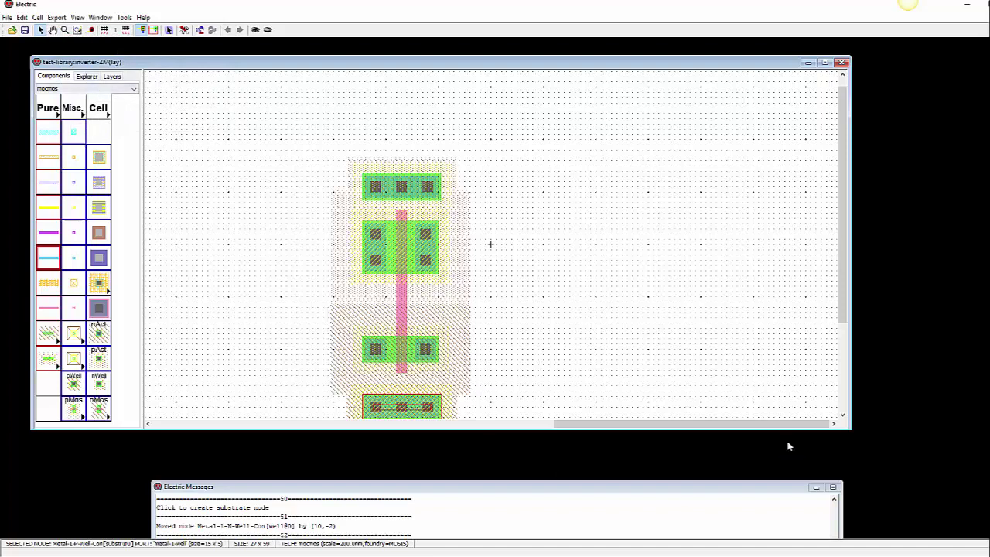
Step: Wire the PMOS source contact to the N-well contact in metal-1
{"action": "left_click", "coordinate": [631, 293]}
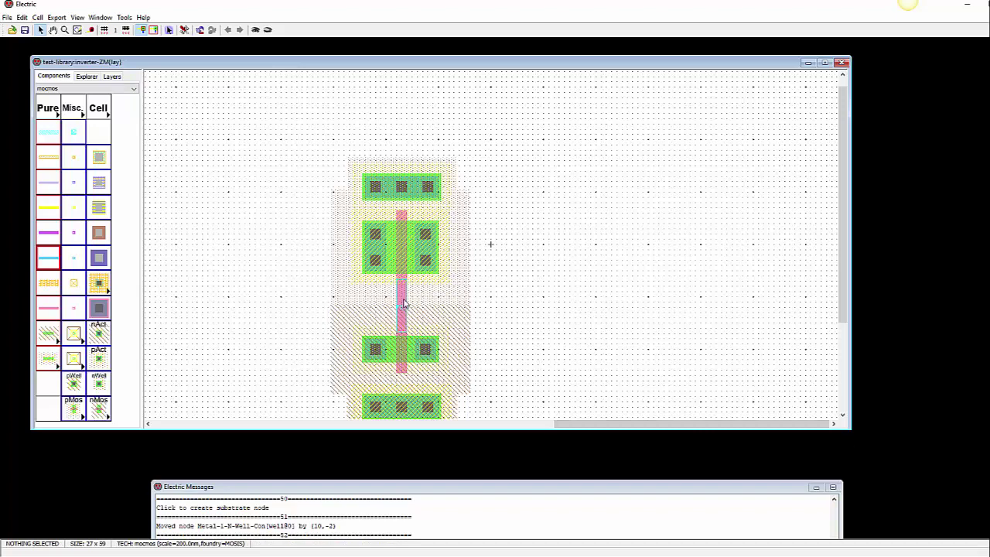
{"action": "left_click", "coordinate": [375, 235]}
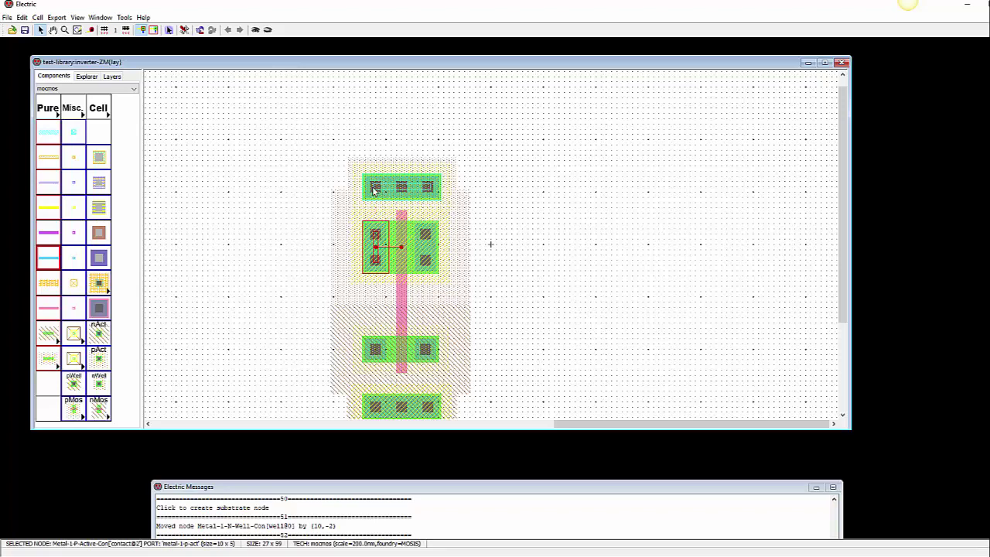
{"action": "left_click", "coordinate": [374, 189]}
{"action": "left_click_drag", "start_coordinate": [375, 189], "coordinate": [376, 194]}
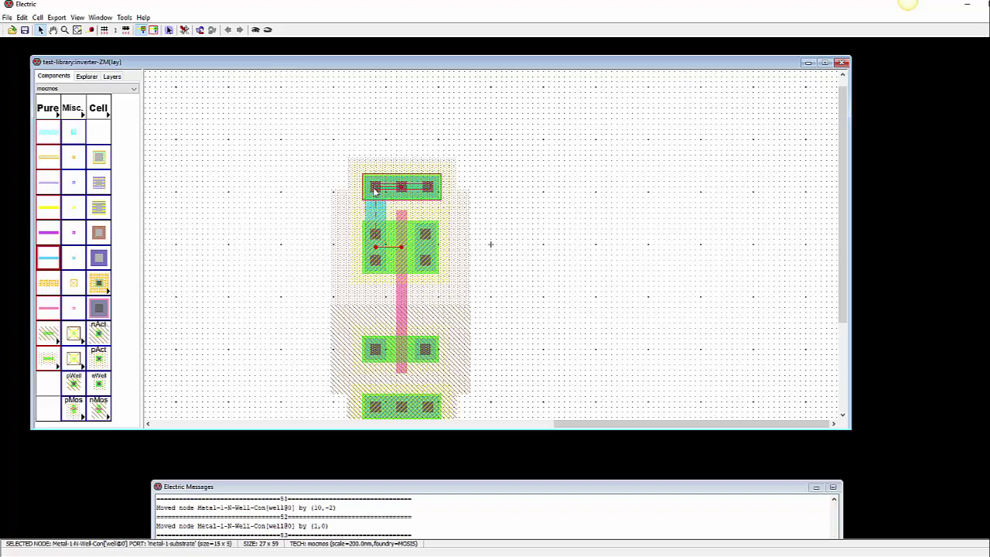
Step: Wire the NMOS source contact down to the P-well substrate contact in metal-1
{"action": "left_click", "coordinate": [375, 353]}
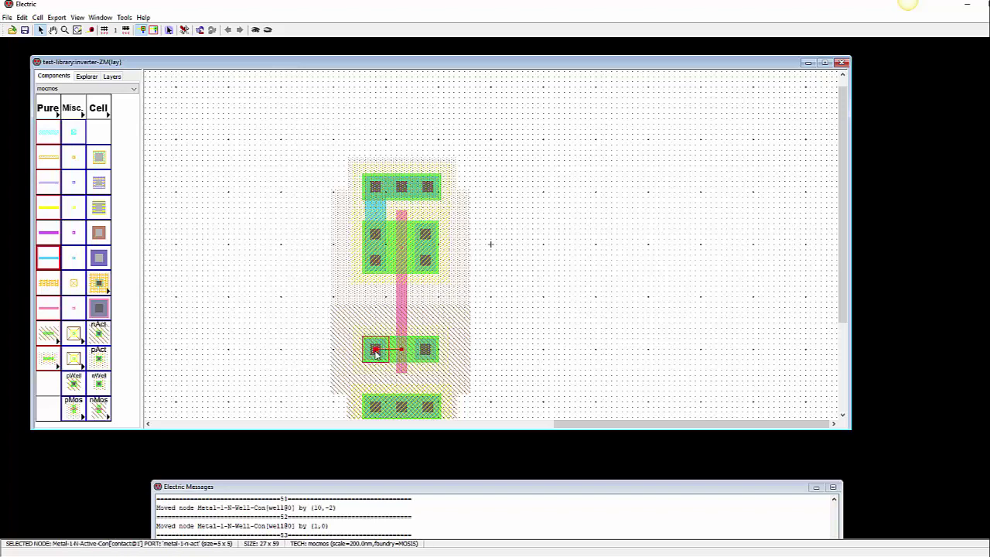
{"action": "right_click_drag", "start_coordinate": [376, 354], "coordinate": [376, 406]}
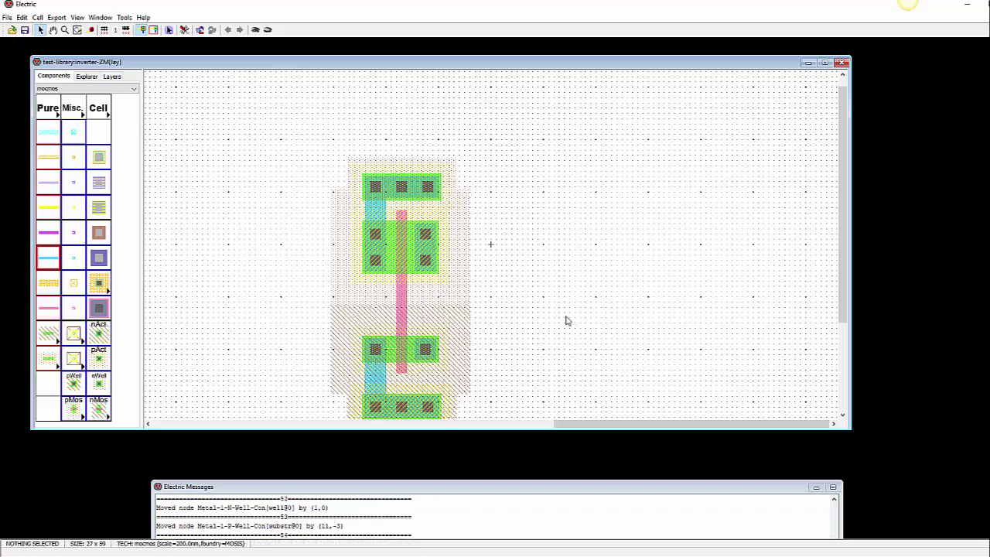
{"action": "scroll", "coordinate": [565, 320], "scroll_direction": "down", "scroll_amount": 2}
{"action": "scroll", "coordinate": [565, 320], "scroll_direction": "up", "scroll_amount": 2}
{"action": "left_click_drag", "start_coordinate": [845, 289], "coordinate": [844, 303]}
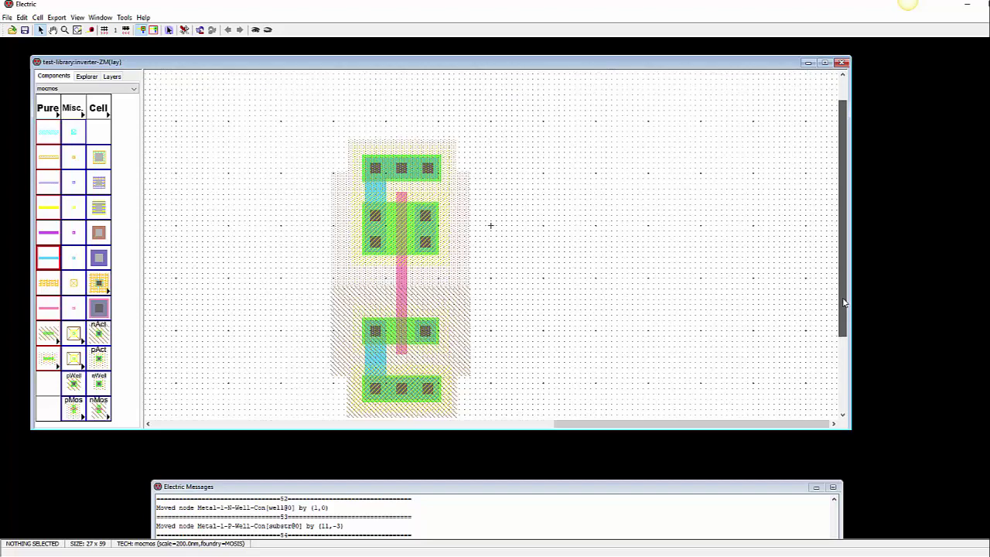
Step: Run a hierarchical design-rule check on the layout
{"action": "left_click", "coordinate": [124, 17]}
{"action": "mouse_move", "coordinate": [138, 29]}
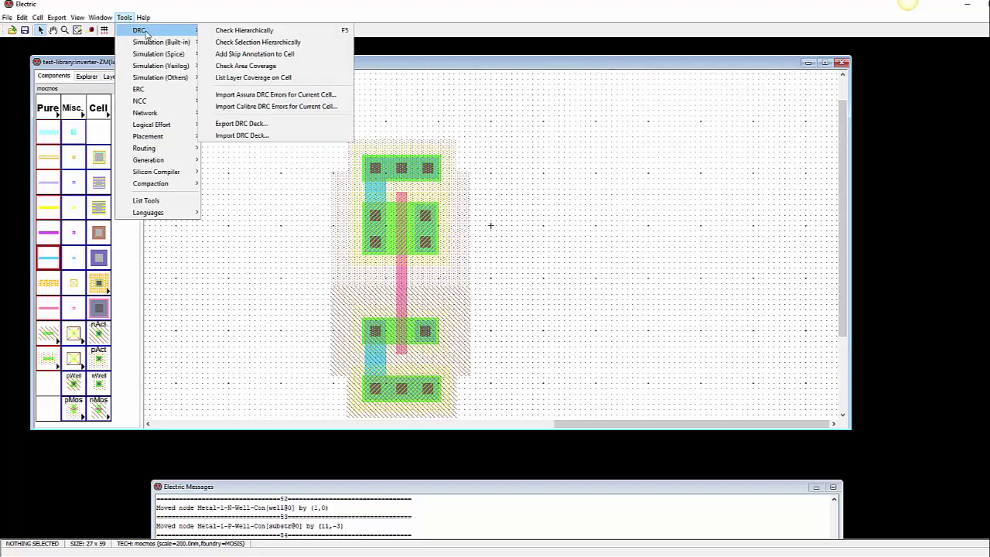
{"action": "left_click", "coordinate": [245, 31]}
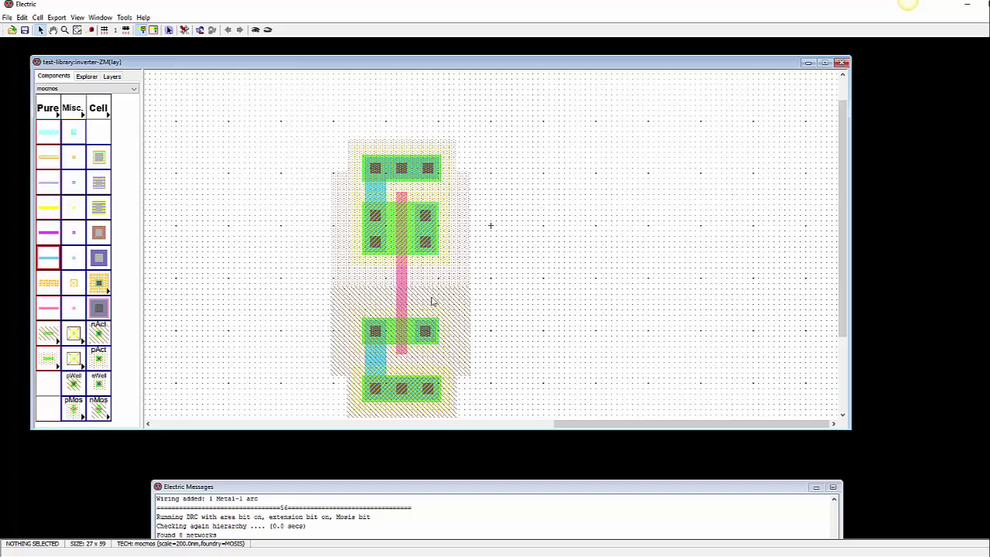
Step: Join the PMOS drain contact to the NMOS drain contact with a metal-1 wire
{"action": "left_click", "coordinate": [427, 244]}
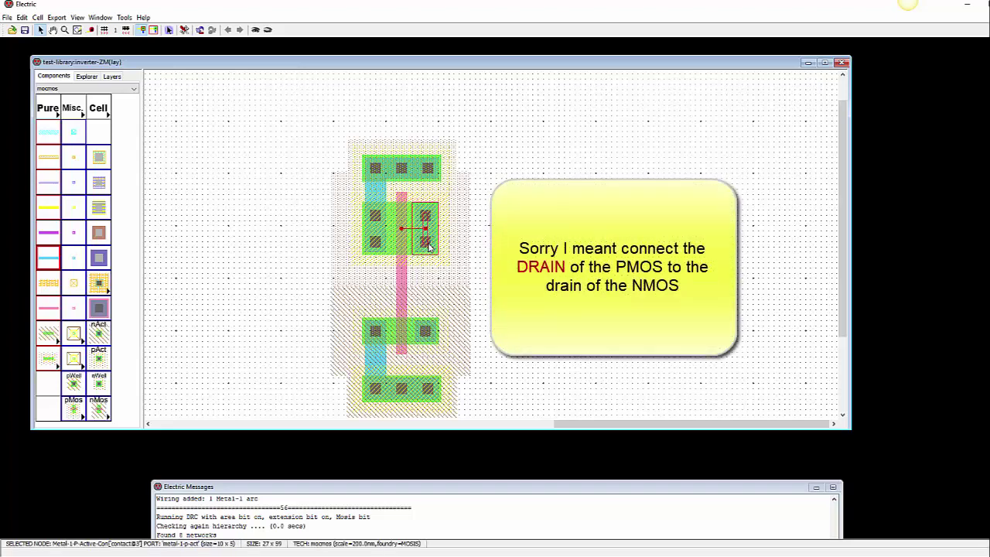
{"action": "right_click", "coordinate": [425, 331]}
{"action": "key", "text": "Escape"}
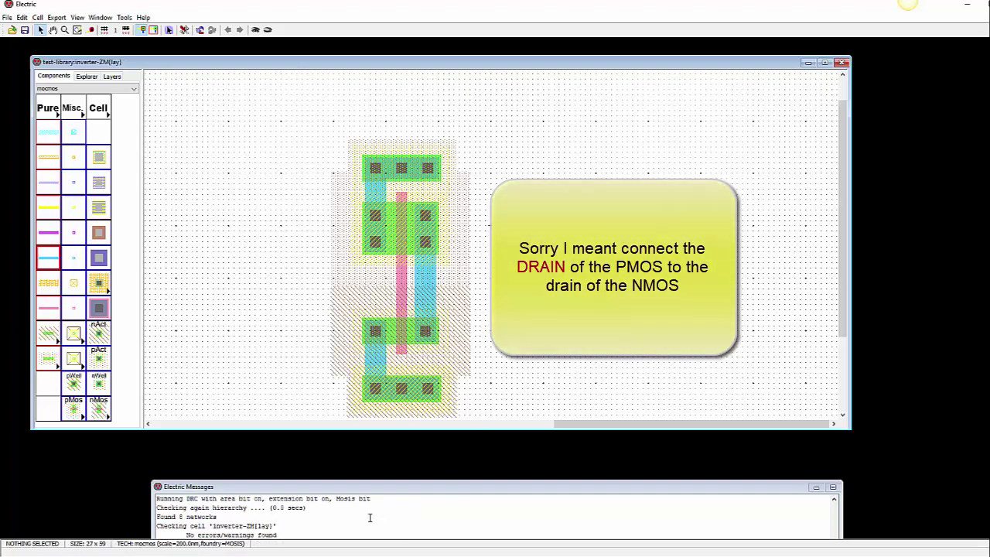
Step: Rerun the design-rule check on the whole cell to confirm no errors
{"action": "left_click", "coordinate": [123, 17]}
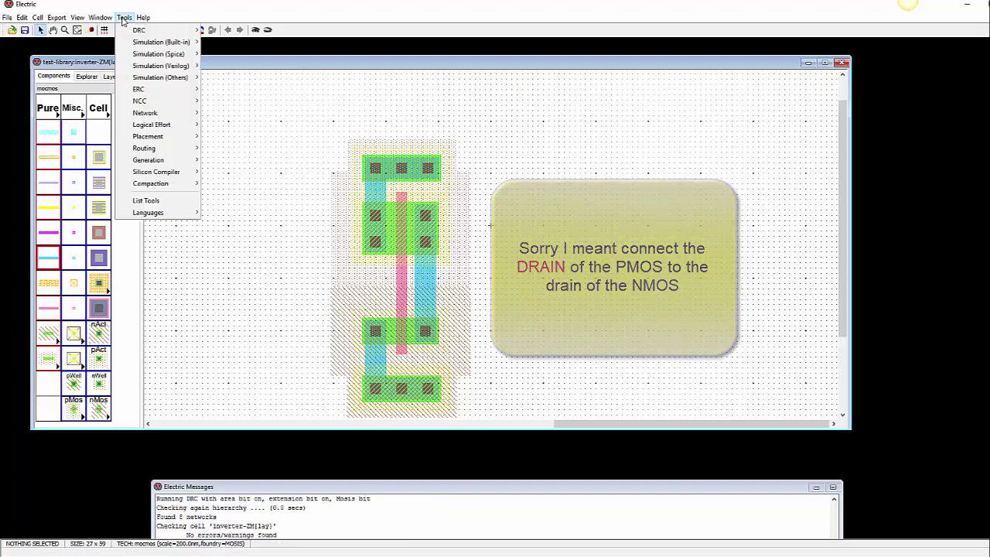
{"action": "mouse_move", "coordinate": [143, 30]}
{"action": "left_click", "coordinate": [223, 31]}
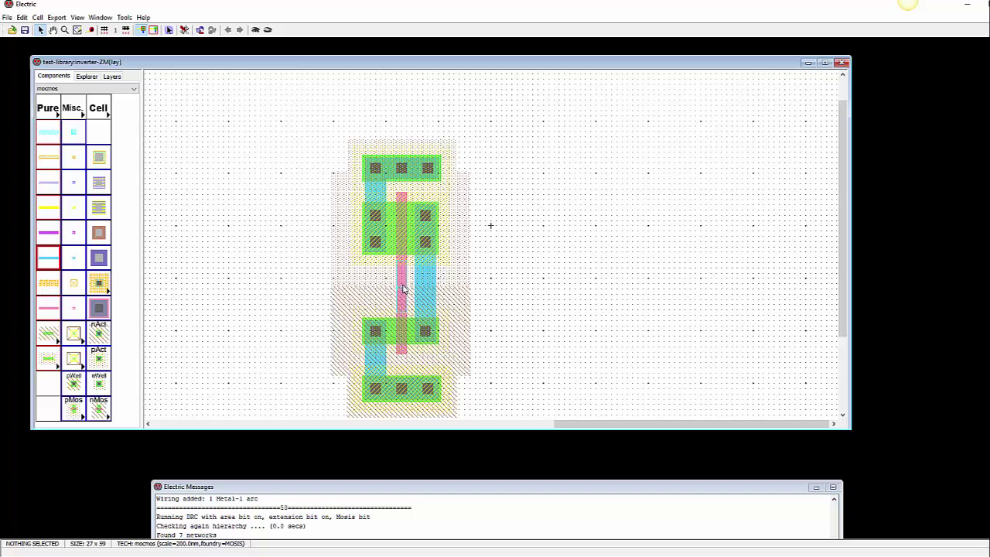
Step: Place a metal-poly contact left of the gate and wire it to the poly gate in polysilicon
{"action": "left_click", "coordinate": [100, 309]}
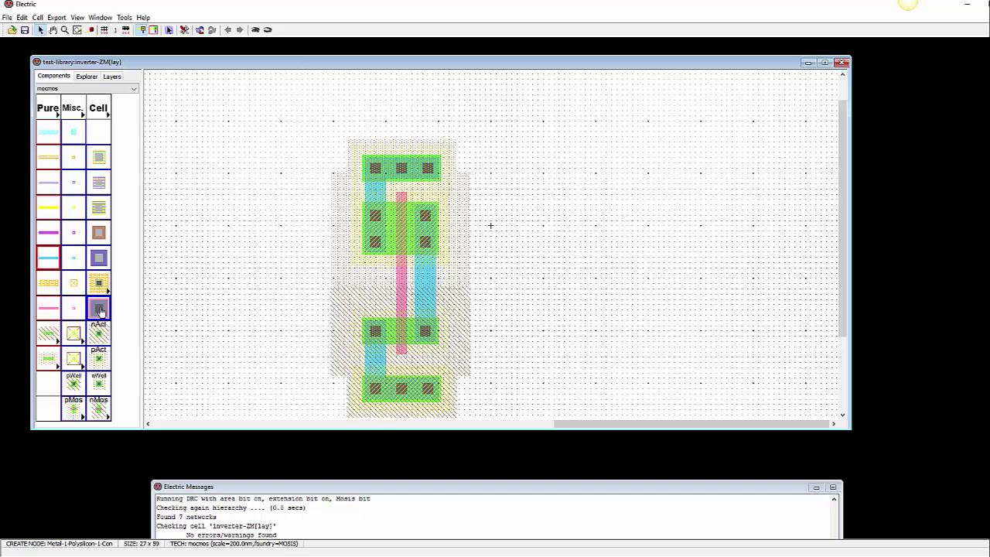
{"action": "left_click", "coordinate": [307, 285]}
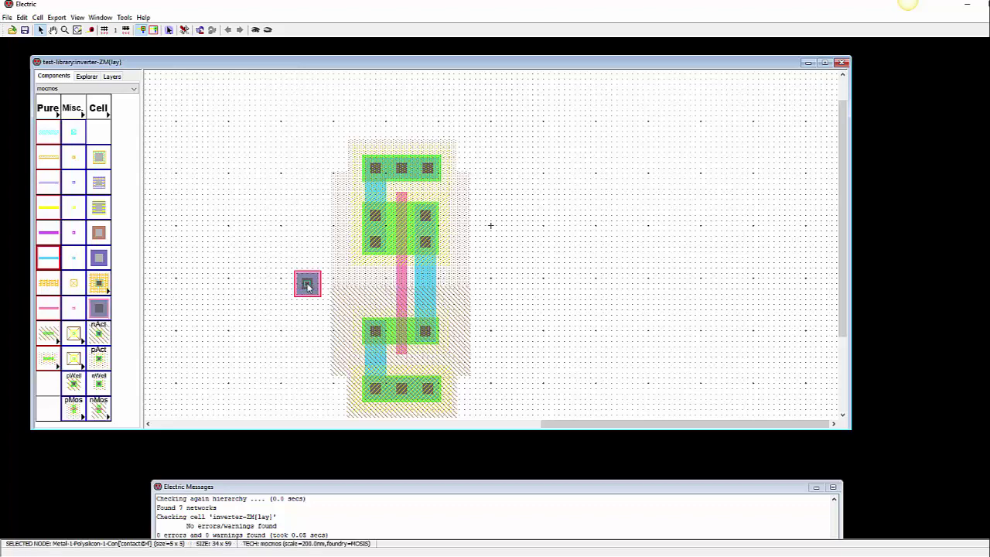
{"action": "left_click", "coordinate": [307, 287]}
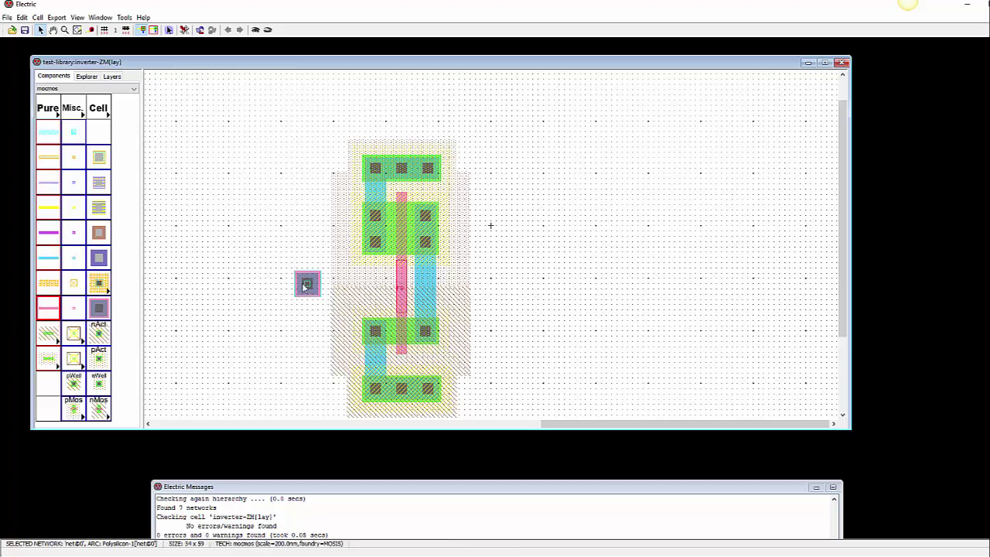
{"action": "left_click", "coordinate": [306, 286]}
{"action": "right_click", "coordinate": [400, 283]}
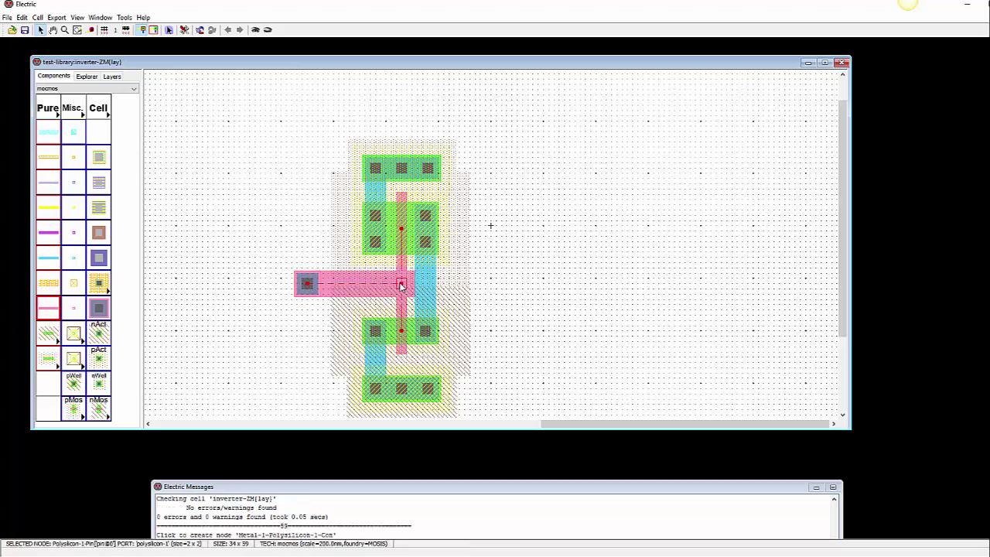
{"action": "left_click", "coordinate": [200, 30]}
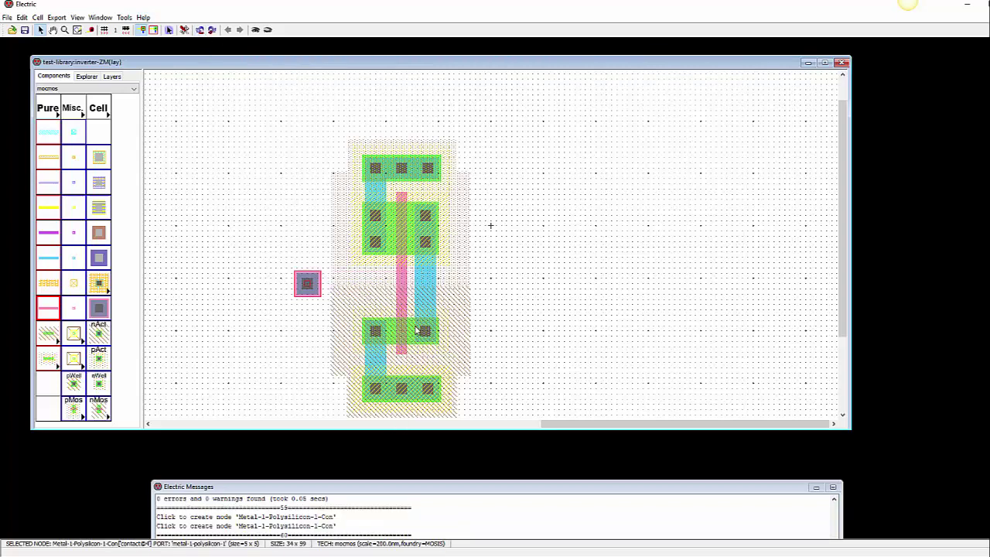
{"action": "left_click", "coordinate": [401, 286]}
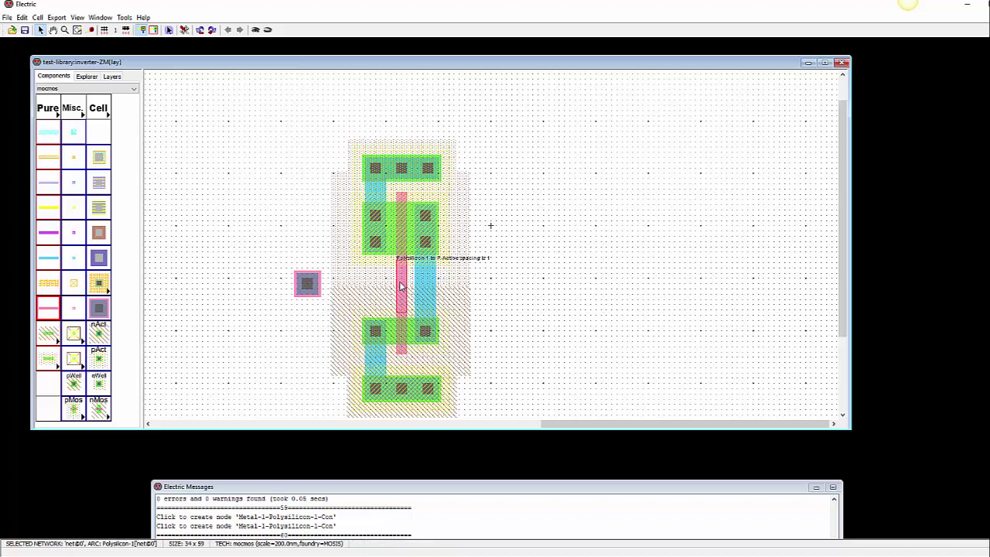
{"action": "right_click", "coordinate": [307, 284]}
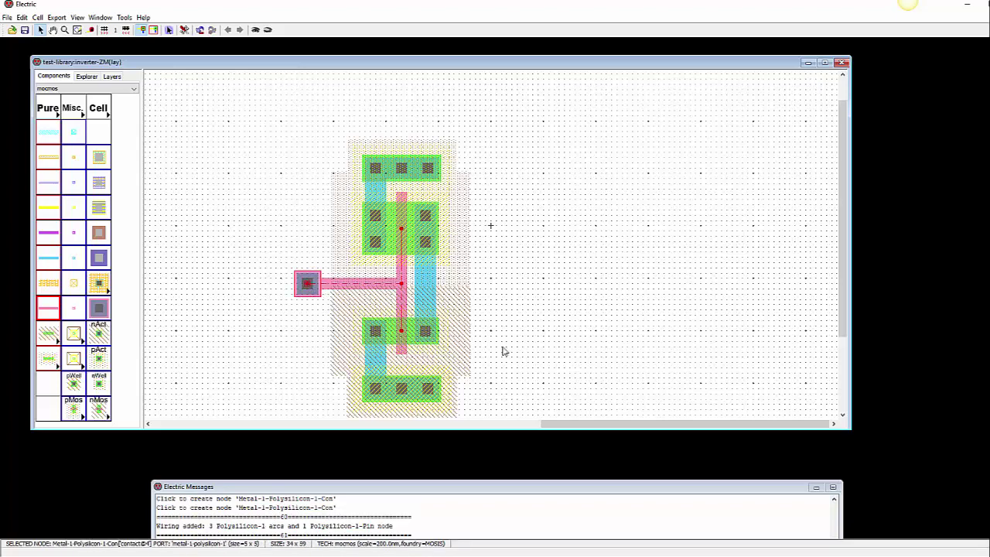
{"action": "left_click", "coordinate": [617, 298]}
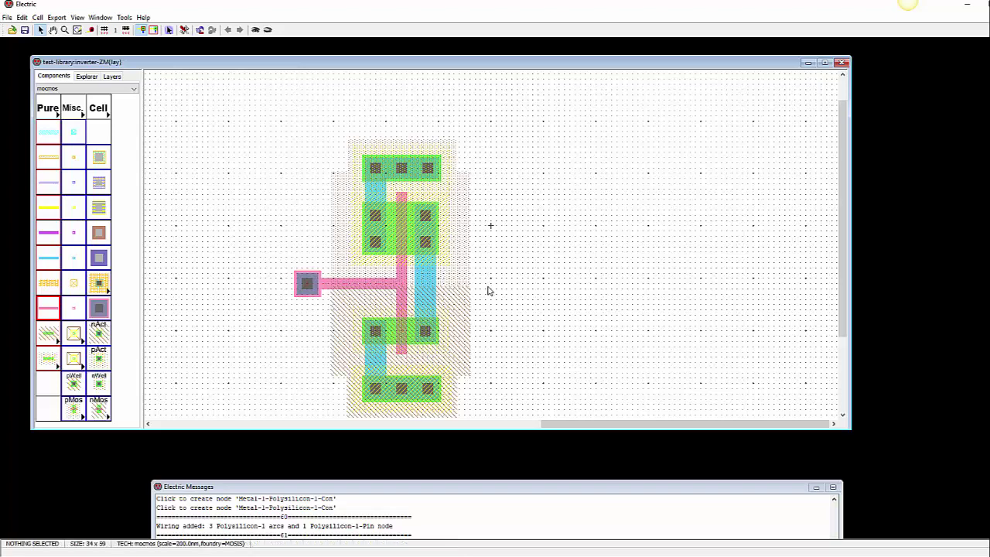
Step: Extend a short metal-1 output stub to the right from the drain connection
{"action": "left_click", "coordinate": [431, 287]}
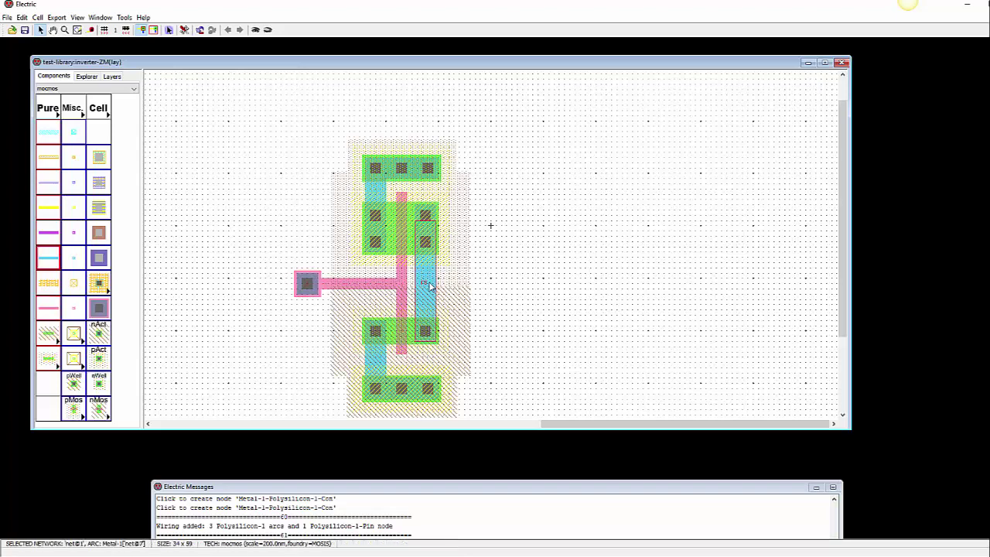
{"action": "right_click", "coordinate": [473, 283]}
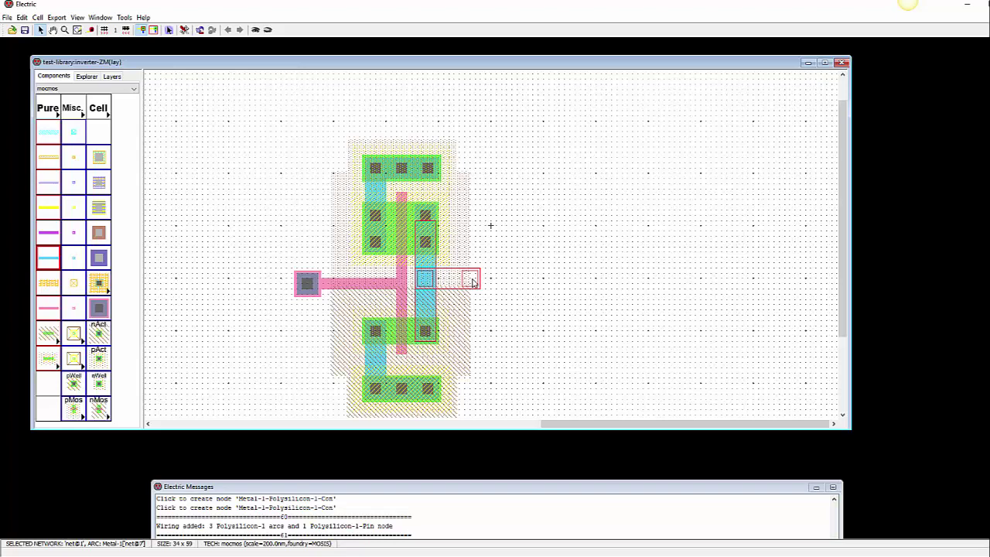
{"action": "left_click", "coordinate": [529, 298]}
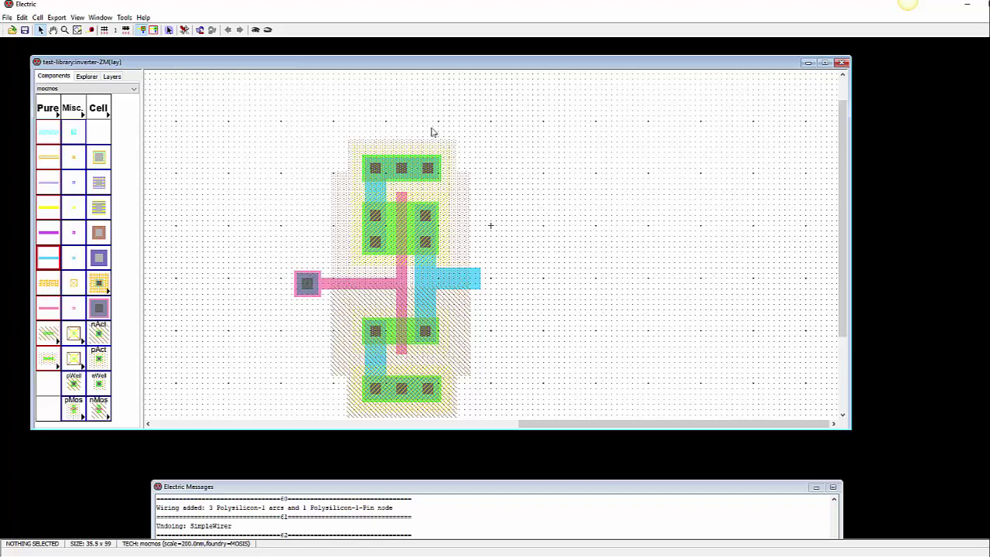
Step: Run the design-rule check on the whole cell
{"action": "left_click", "coordinate": [124, 17]}
{"action": "mouse_move", "coordinate": [149, 34]}
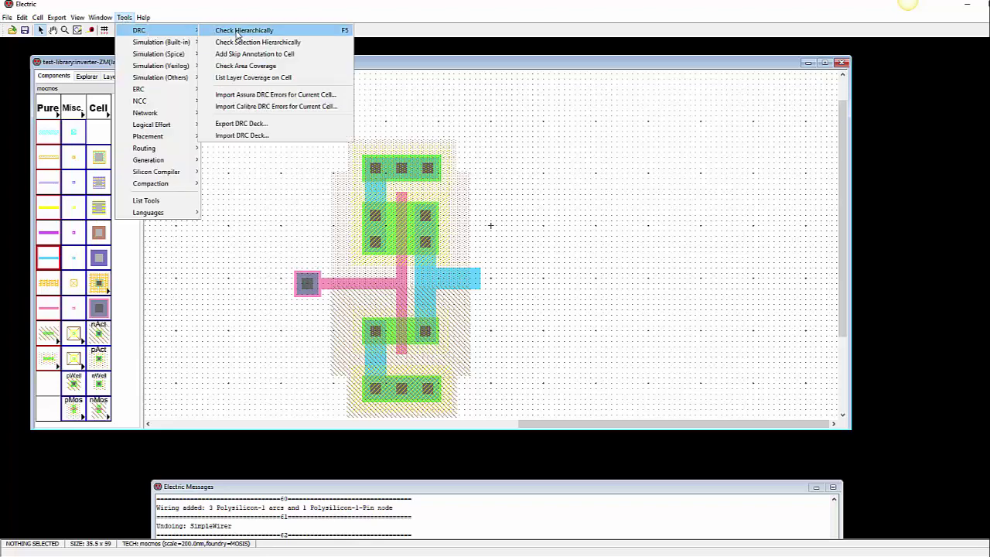
{"action": "left_click", "coordinate": [236, 30]}
Step: Try twice to simulate the current cell in ALS
{"action": "left_click", "coordinate": [123, 17]}
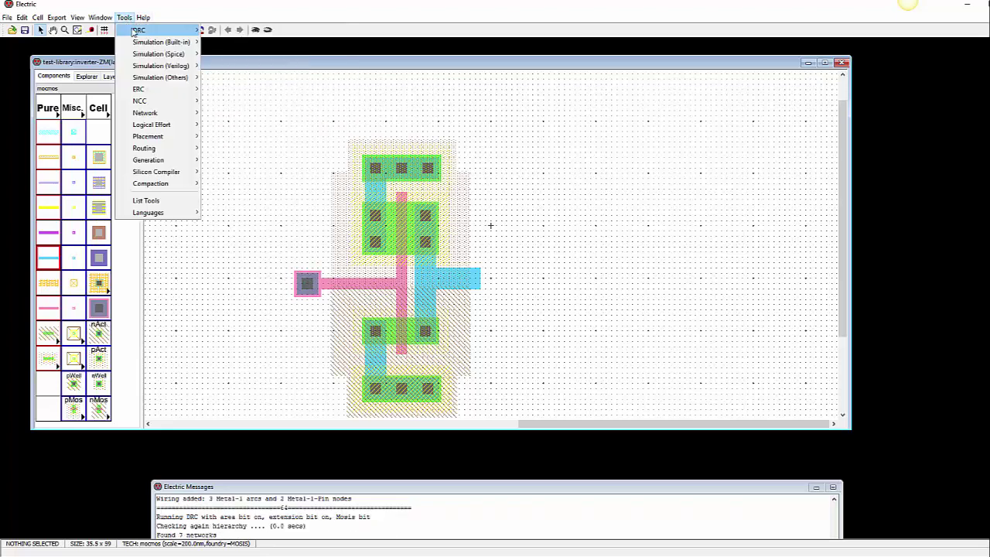
{"action": "mouse_move", "coordinate": [159, 42]}
{"action": "left_click", "coordinate": [227, 43]}
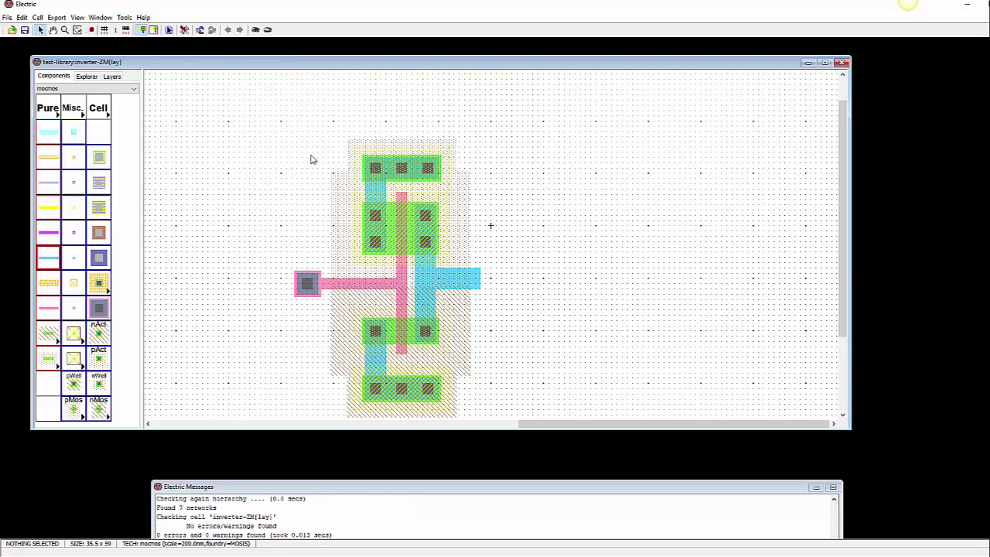
{"action": "left_click", "coordinate": [124, 17]}
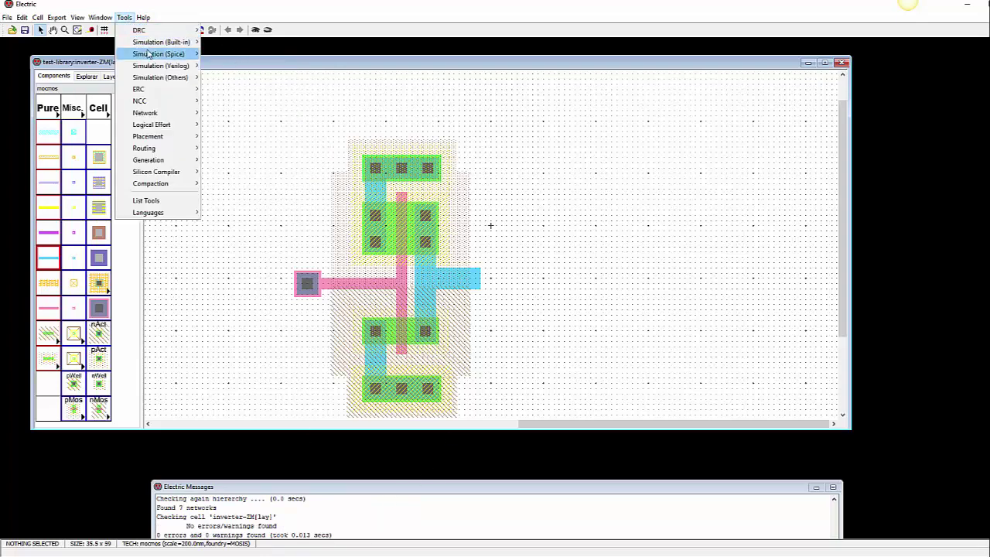
{"action": "mouse_move", "coordinate": [159, 41]}
{"action": "left_click", "coordinate": [230, 42]}
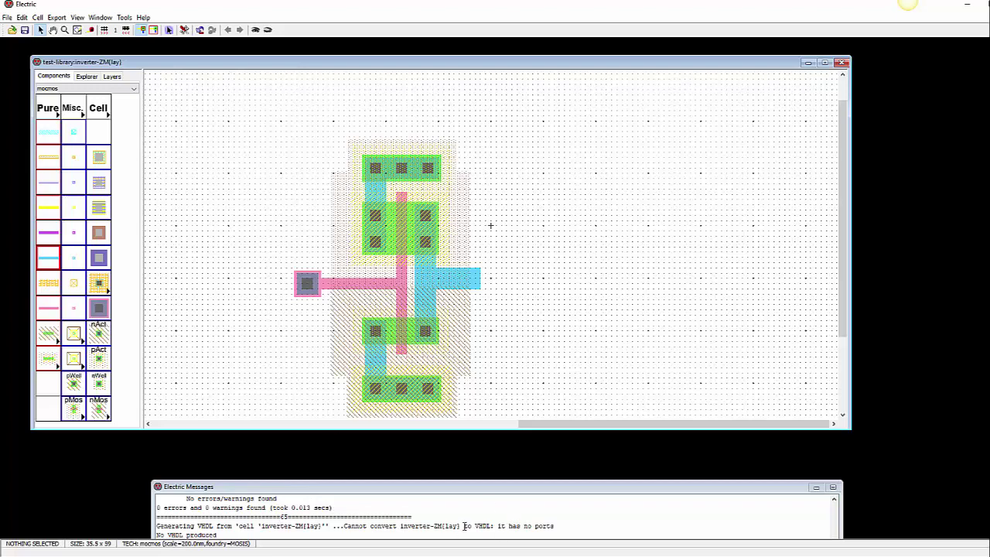
Step: Read the no-ports error, then box-select the left poly contact and its wire
{"action": "left_click_drag", "start_coordinate": [463, 526], "coordinate": [559, 525]}
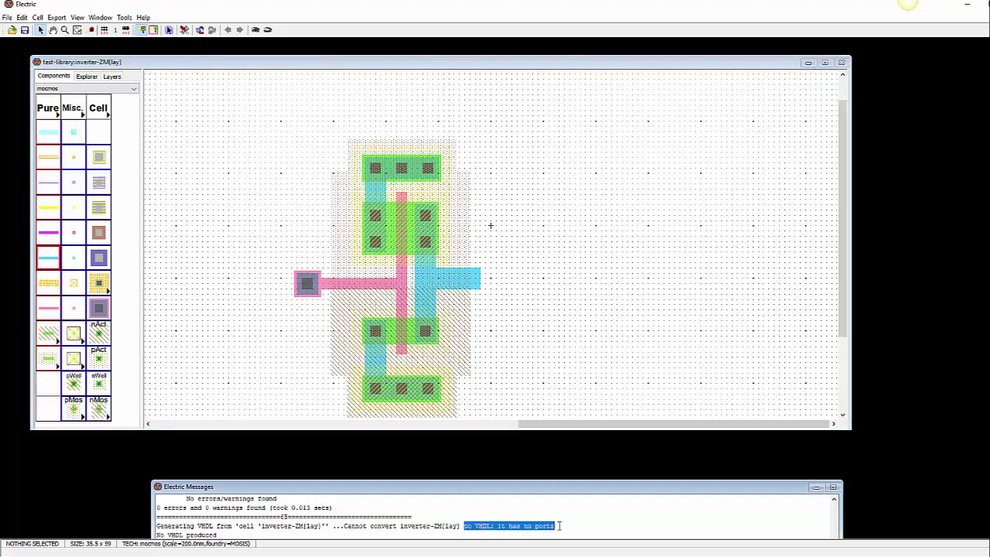
{"action": "left_click", "coordinate": [165, 230]}
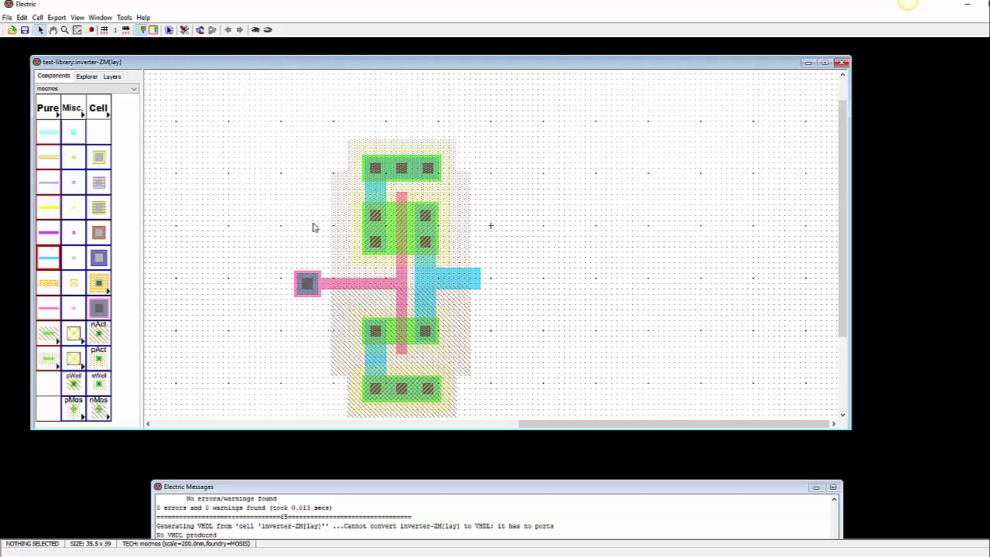
{"action": "left_click_drag", "start_coordinate": [272, 252], "coordinate": [346, 335]}
{"action": "left_click_drag", "start_coordinate": [279, 251], "coordinate": [318, 322]}
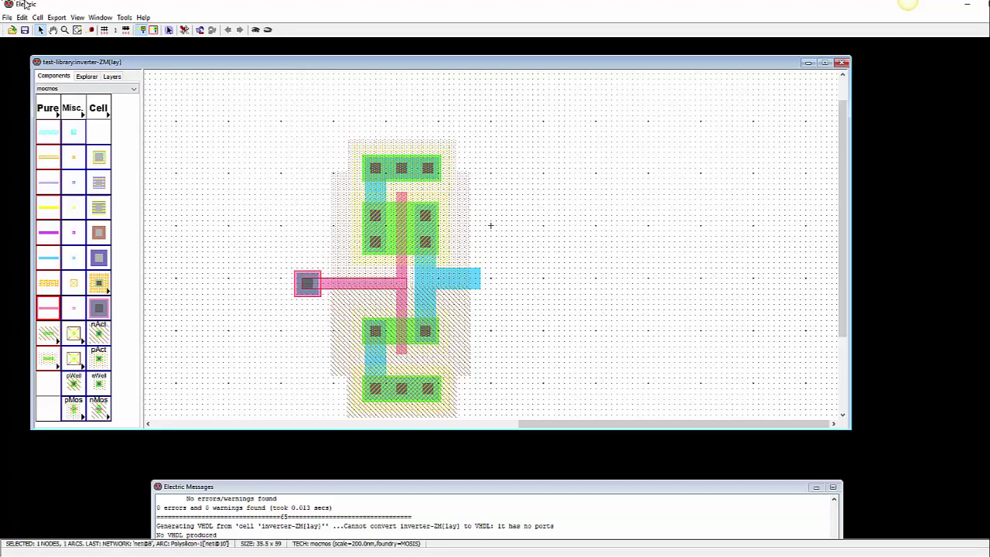
Step: Export the selected poly contact as input port A
{"action": "left_click", "coordinate": [56, 17]}
{"action": "left_click", "coordinate": [76, 34]}
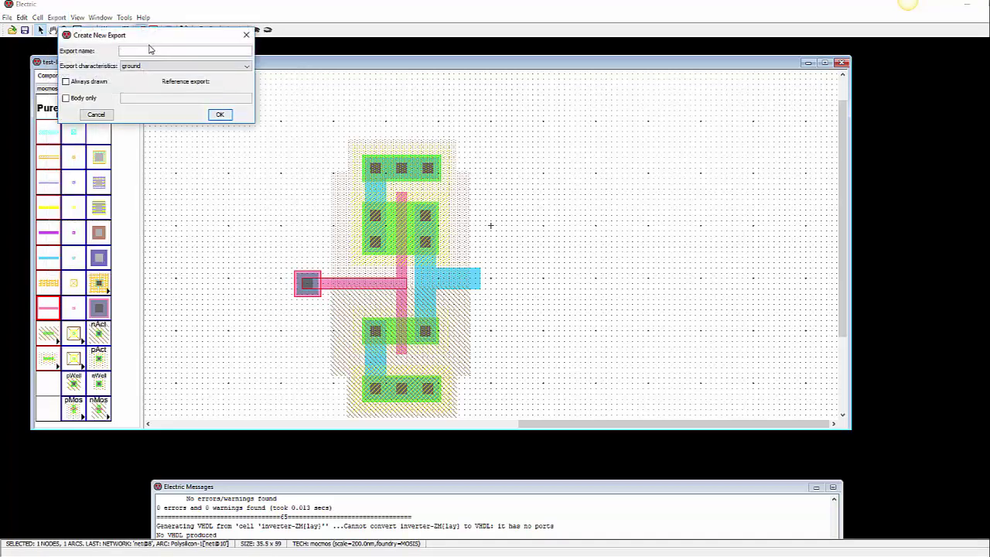
{"action": "type", "text": "A"}
{"action": "left_click", "coordinate": [139, 66]}
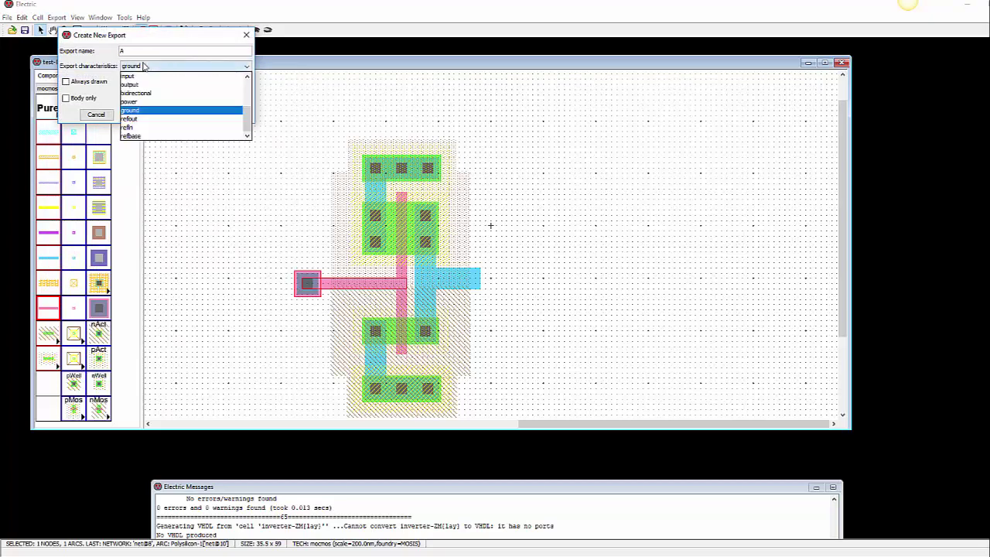
{"action": "left_click", "coordinate": [135, 77]}
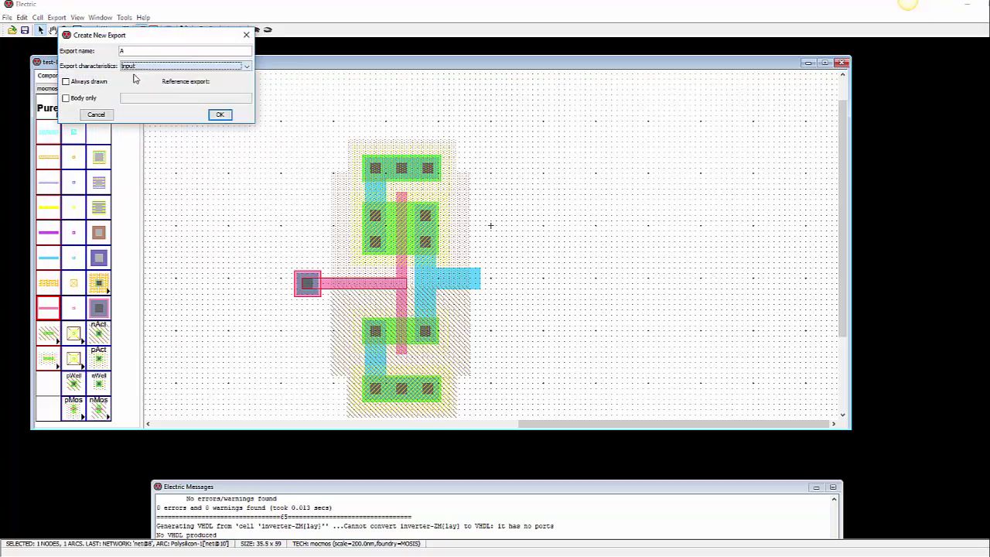
{"action": "left_click", "coordinate": [222, 115]}
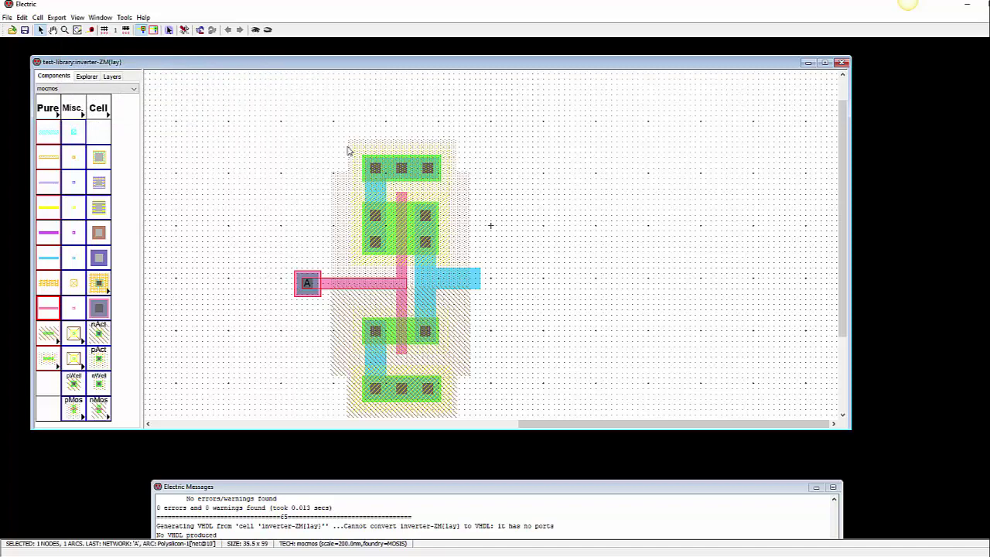
Step: Export the top N-well contact as power port VDD, then select the bottom contact row
{"action": "left_click_drag", "start_coordinate": [348, 145], "coordinate": [466, 190]}
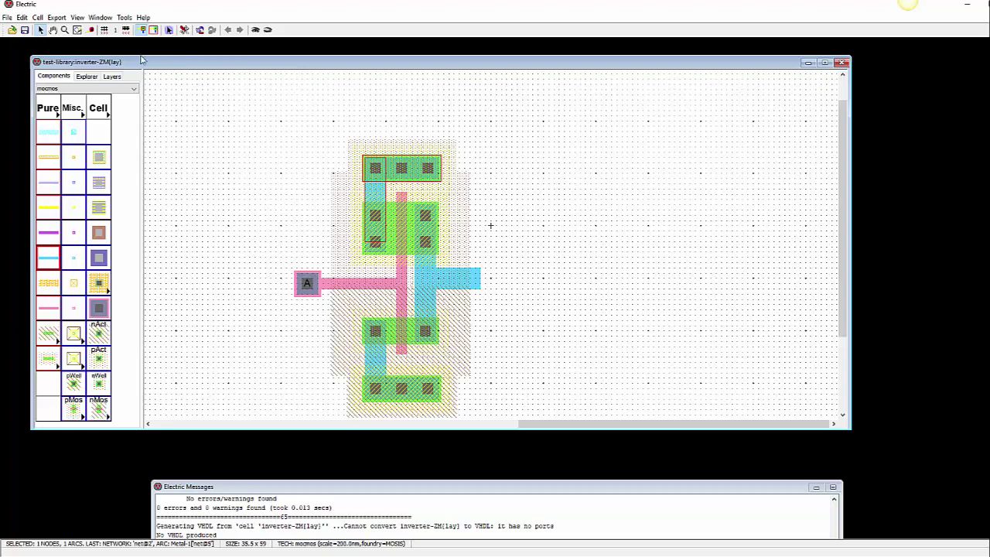
{"action": "left_click", "coordinate": [57, 17]}
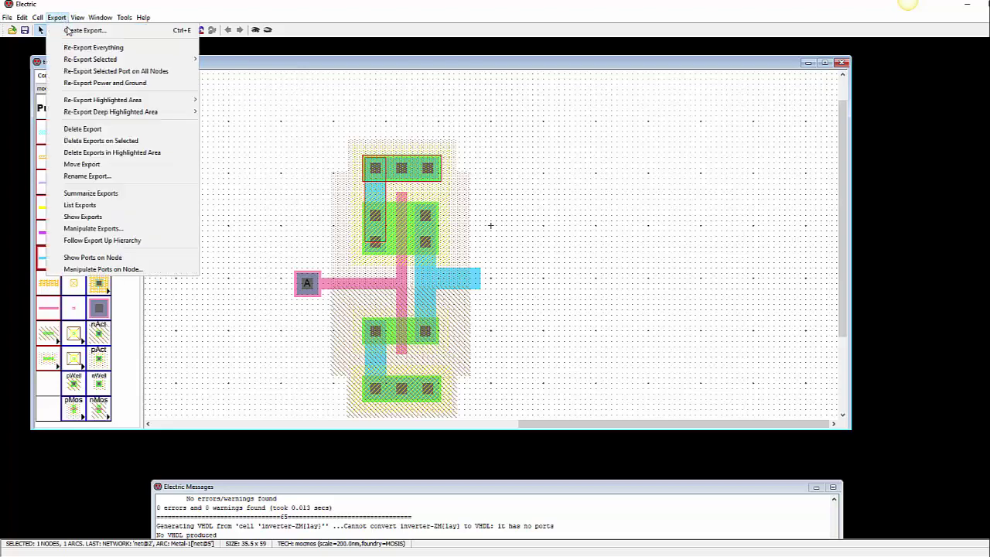
{"action": "left_click", "coordinate": [78, 30]}
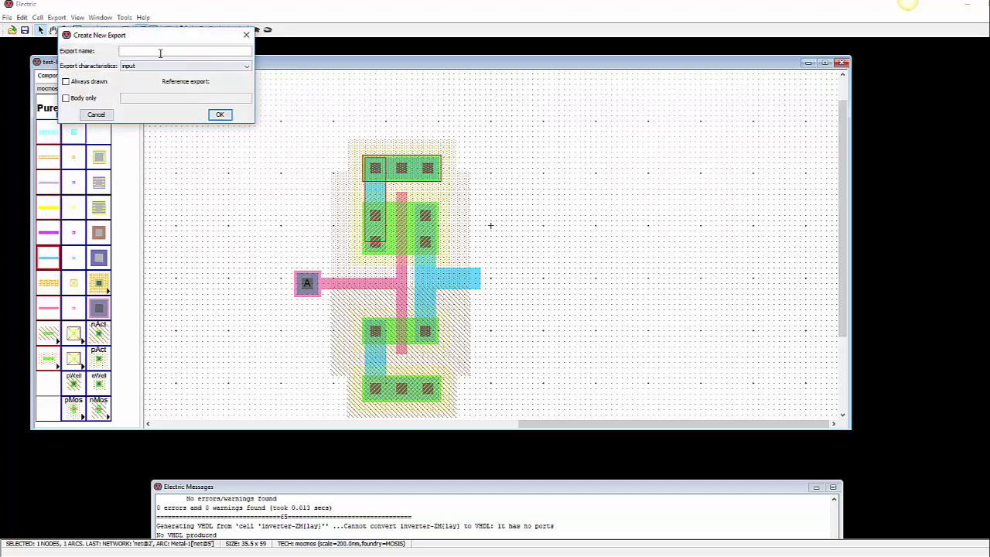
{"action": "type", "text": "VDD"}
{"action": "left_click", "coordinate": [137, 67]}
{"action": "left_click", "coordinate": [130, 101]}
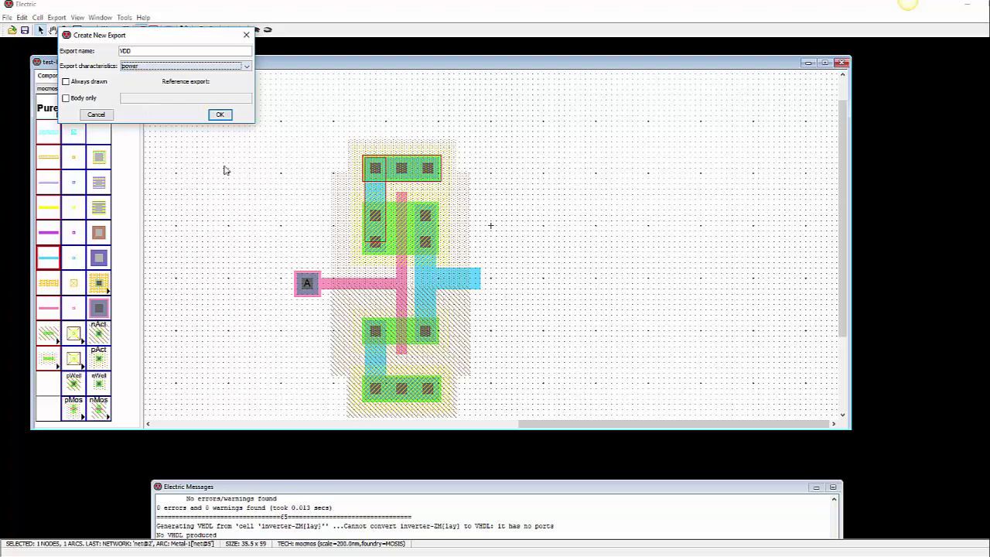
{"action": "left_click", "coordinate": [220, 114]}
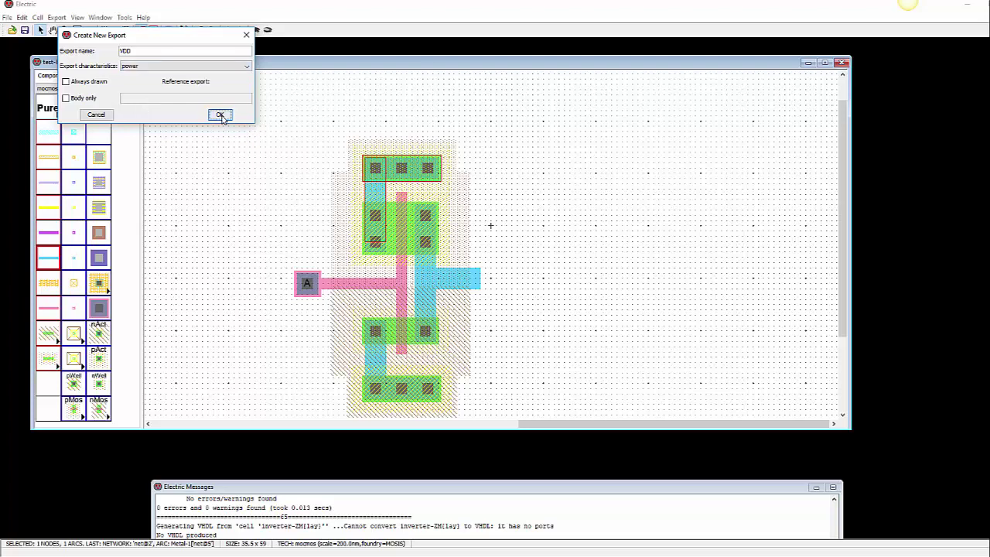
{"action": "left_click_drag", "start_coordinate": [335, 368], "coordinate": [455, 408]}
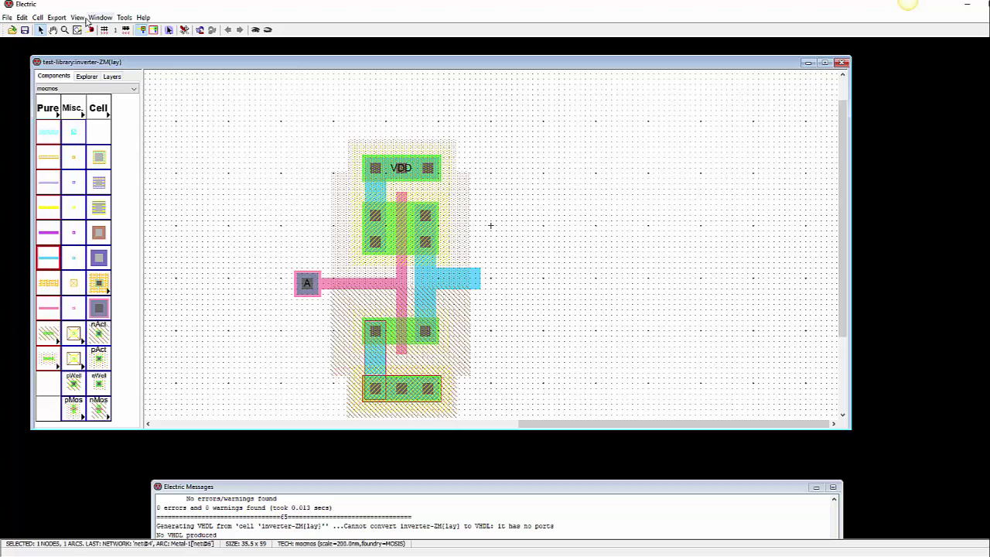
Step: Export the bottom P-well contact as ground port VSS
{"action": "left_click", "coordinate": [58, 17]}
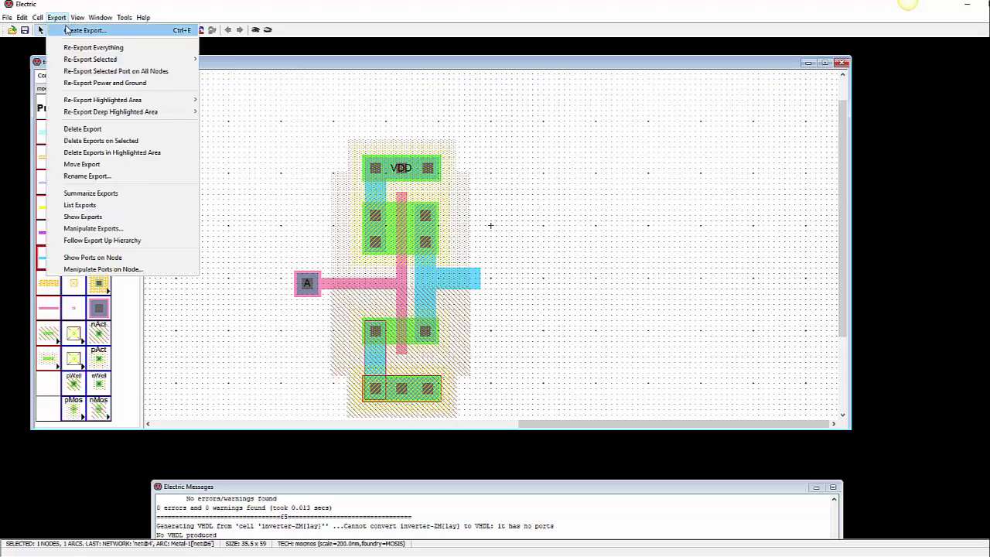
{"action": "left_click", "coordinate": [68, 30]}
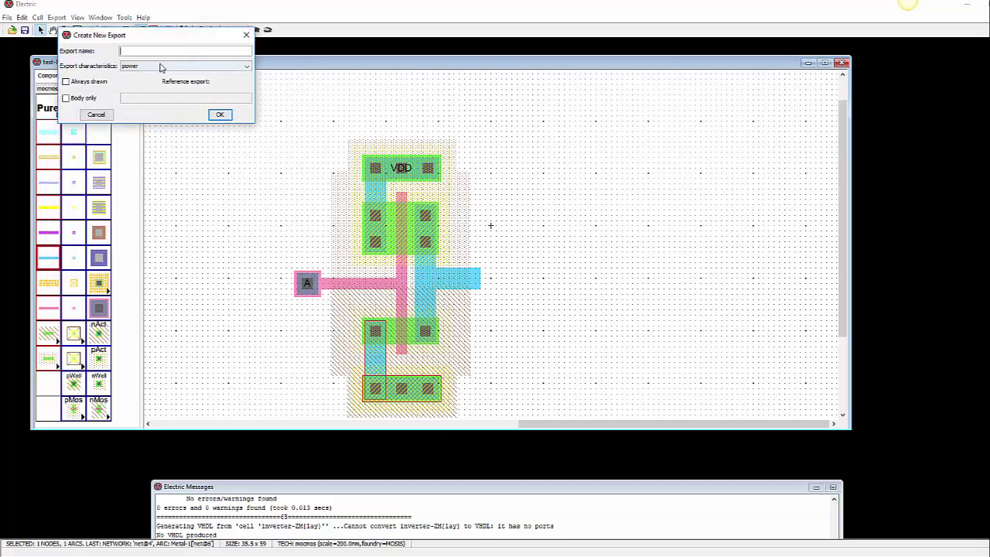
{"action": "type", "text": "vss"}
{"action": "left_click", "coordinate": [149, 65]}
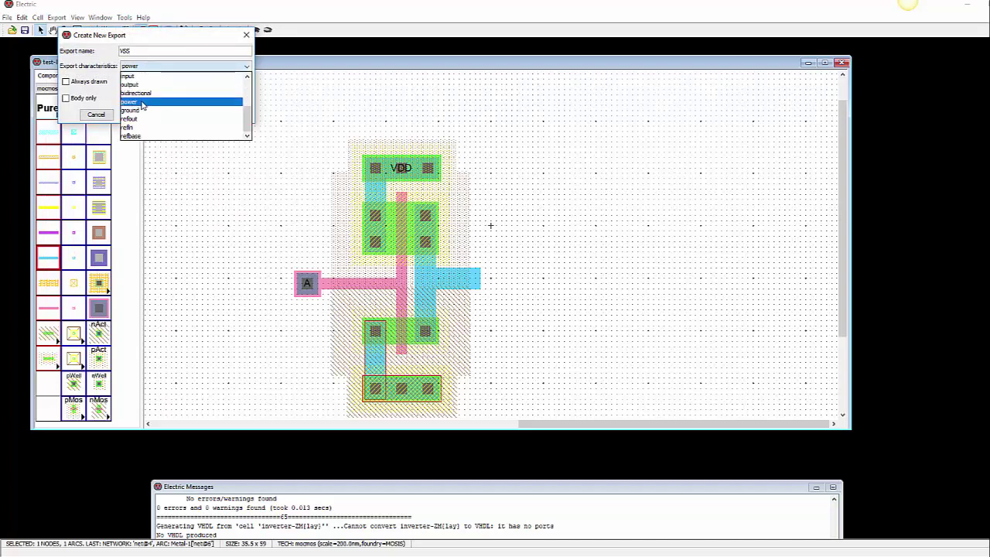
{"action": "left_click", "coordinate": [142, 112]}
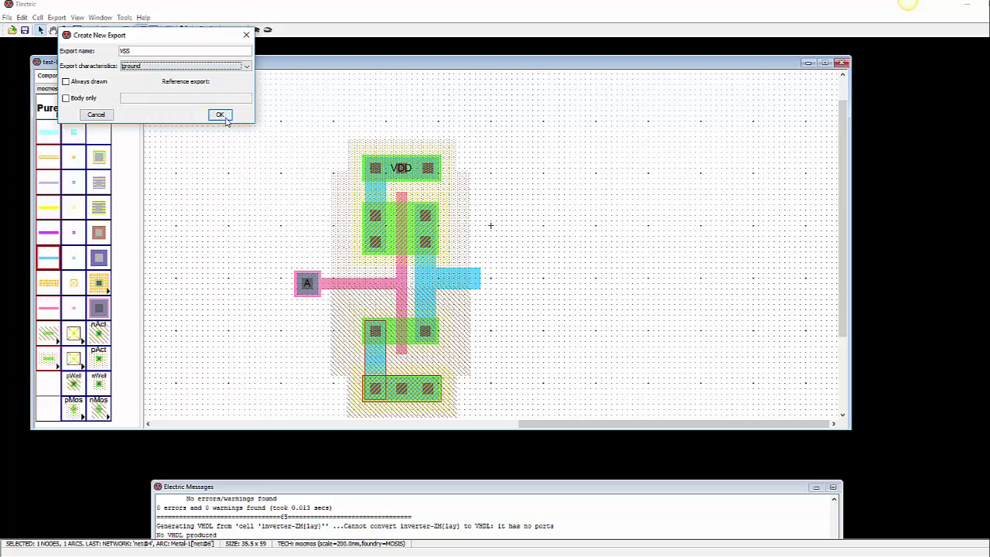
{"action": "left_click", "coordinate": [221, 116]}
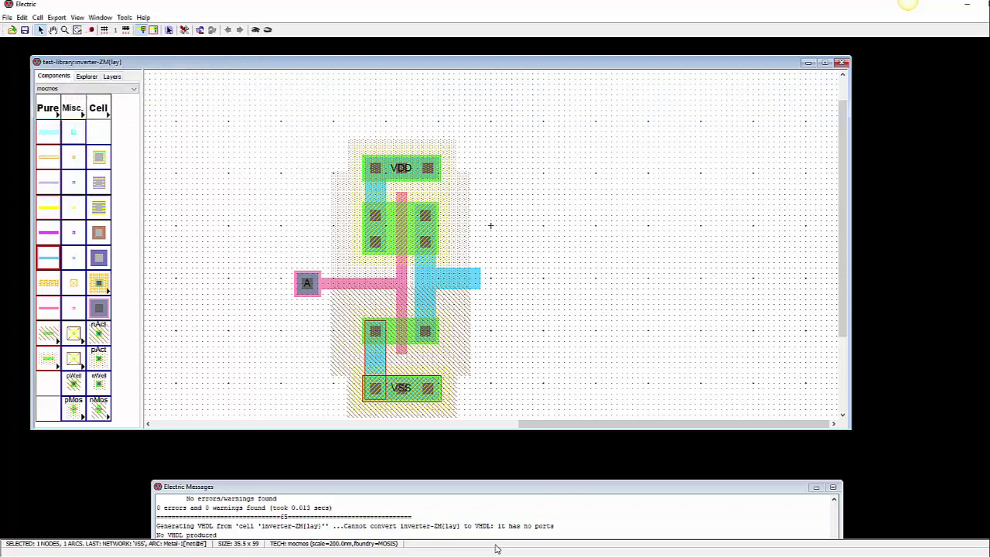
Step: Export the right-hand metal-1 output strip as output port B
{"action": "left_click", "coordinate": [612, 295]}
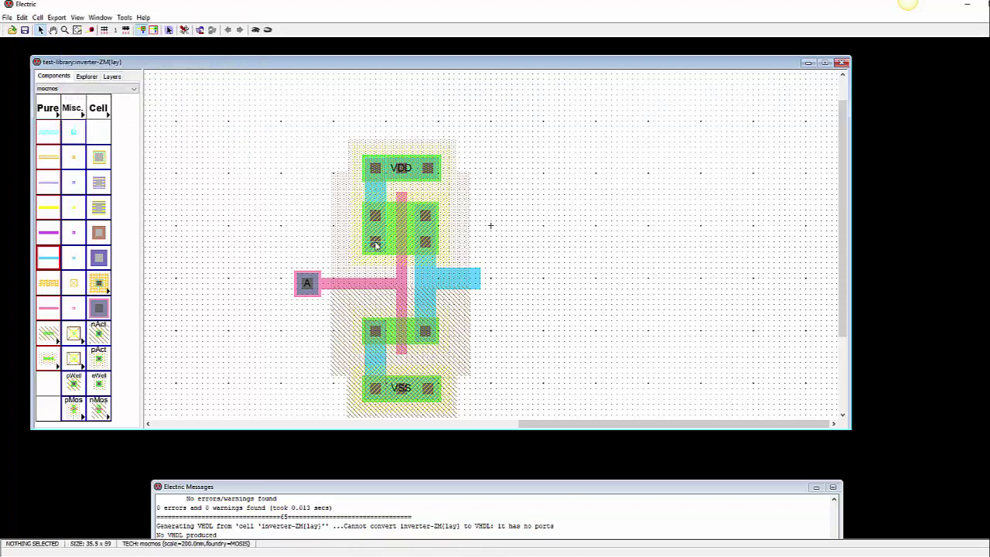
{"action": "left_click", "coordinate": [458, 272]}
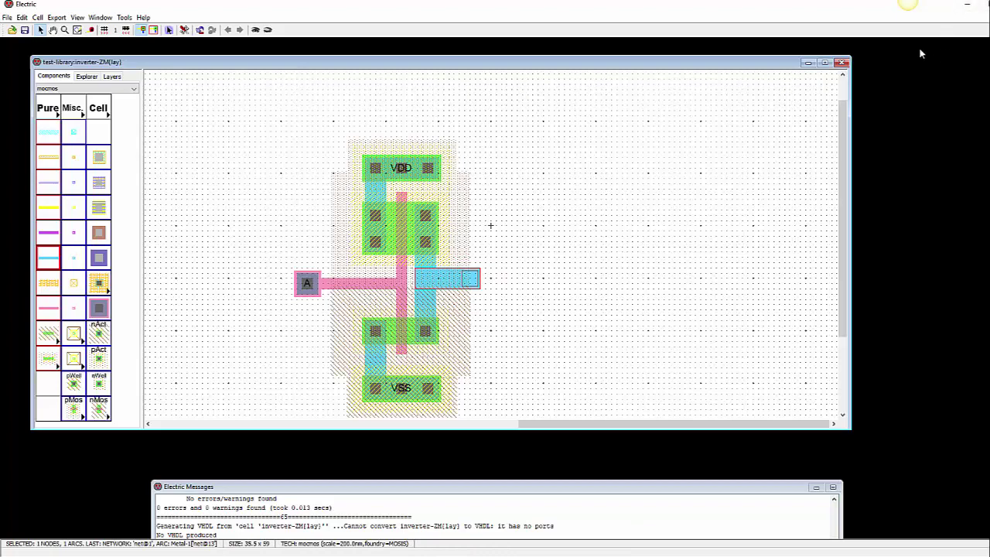
{"action": "left_click", "coordinate": [60, 17]}
{"action": "left_click", "coordinate": [64, 29]}
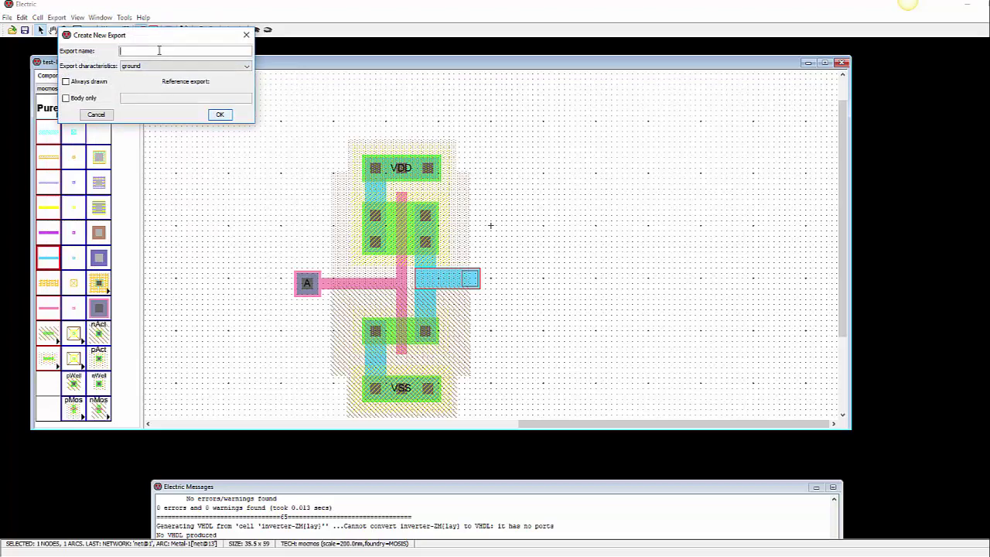
{"action": "type", "text": "G"}
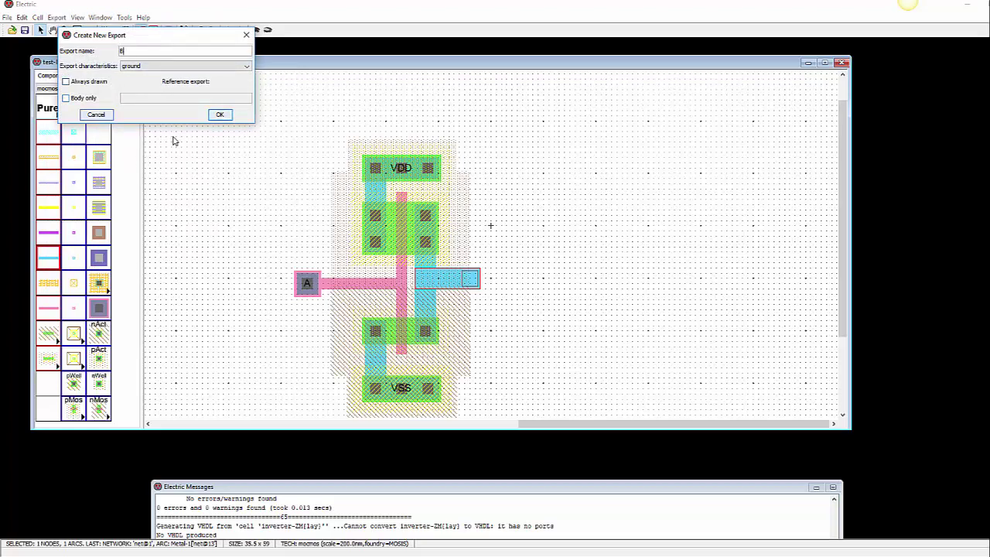
{"action": "left_click", "coordinate": [191, 67]}
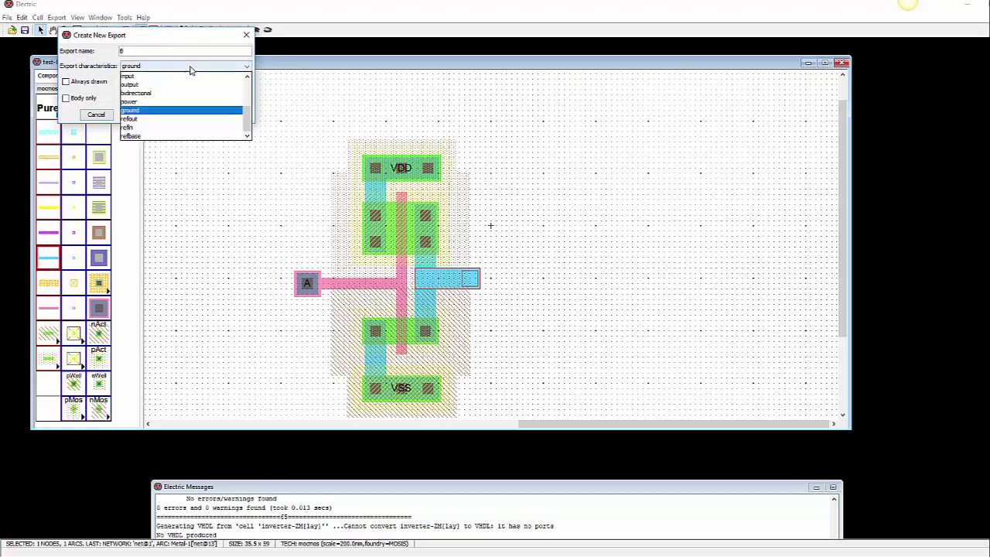
{"action": "left_click", "coordinate": [130, 84]}
{"action": "left_click", "coordinate": [220, 115]}
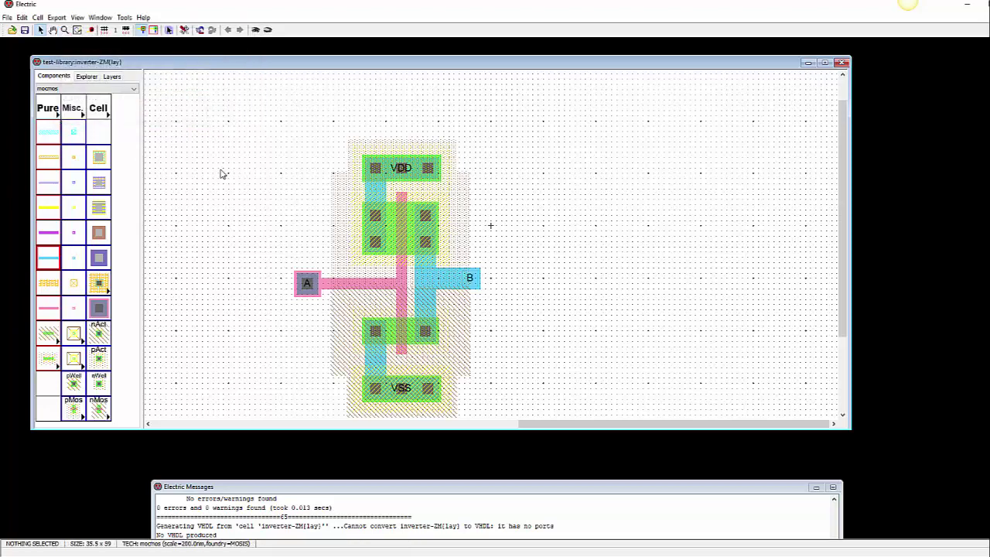
Step: Run the built-in ALS simulation on the current inverter cell
{"action": "left_click", "coordinate": [123, 17]}
{"action": "mouse_move", "coordinate": [144, 44]}
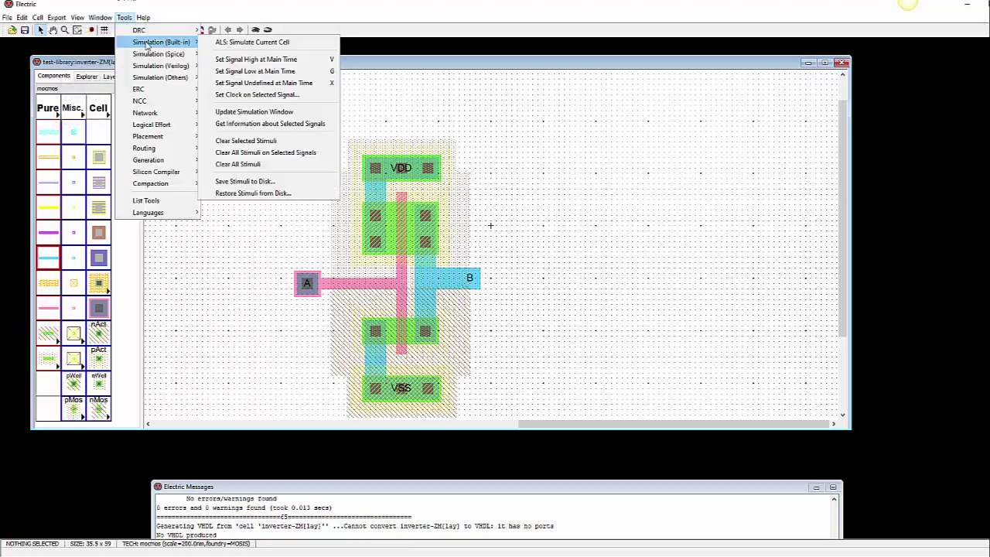
{"action": "left_click", "coordinate": [232, 43]}
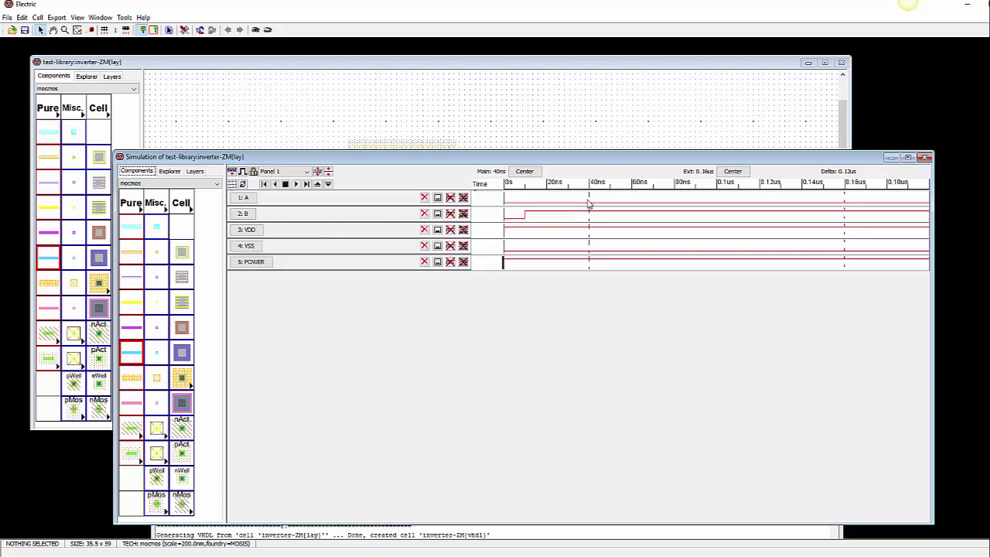
Step: Drive input A high at 40 ns so output B falls
{"action": "mouse_move", "coordinate": [587, 200]}
{"action": "left_mouse_down"}
{"action": "mouse_move", "coordinate": [575, 198]}
{"action": "mouse_move", "coordinate": [590, 195]}
{"action": "left_mouse_up"}
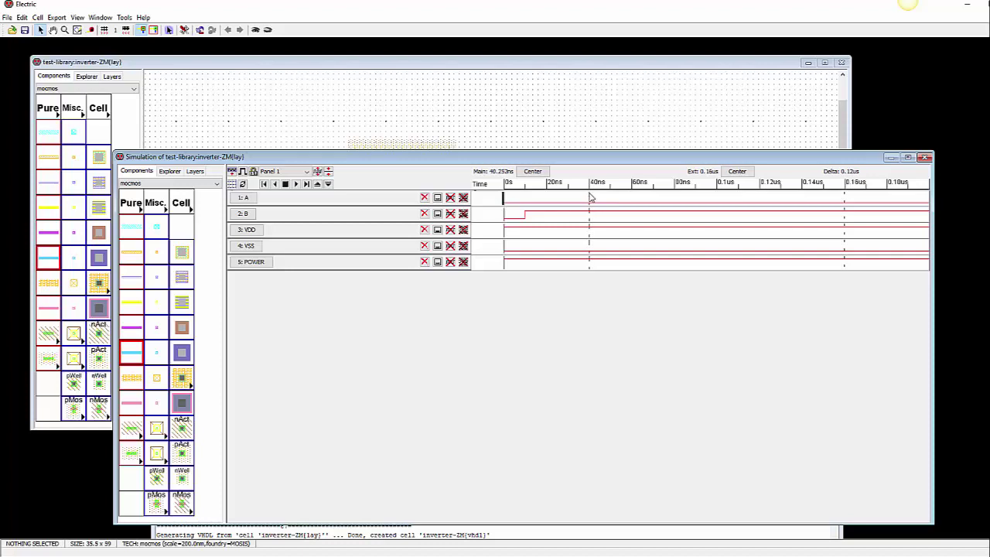
{"action": "left_click", "coordinate": [248, 198]}
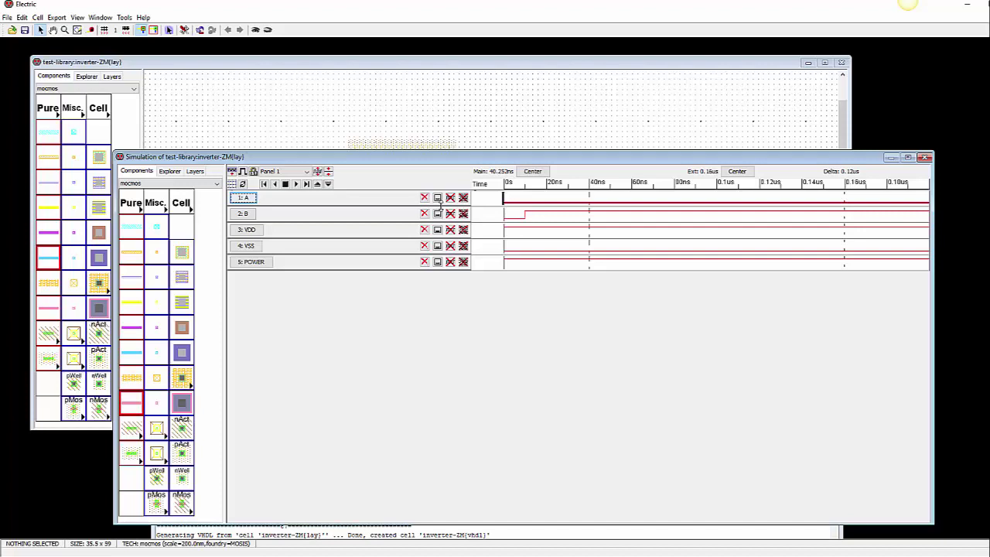
{"action": "key", "text": "v"}
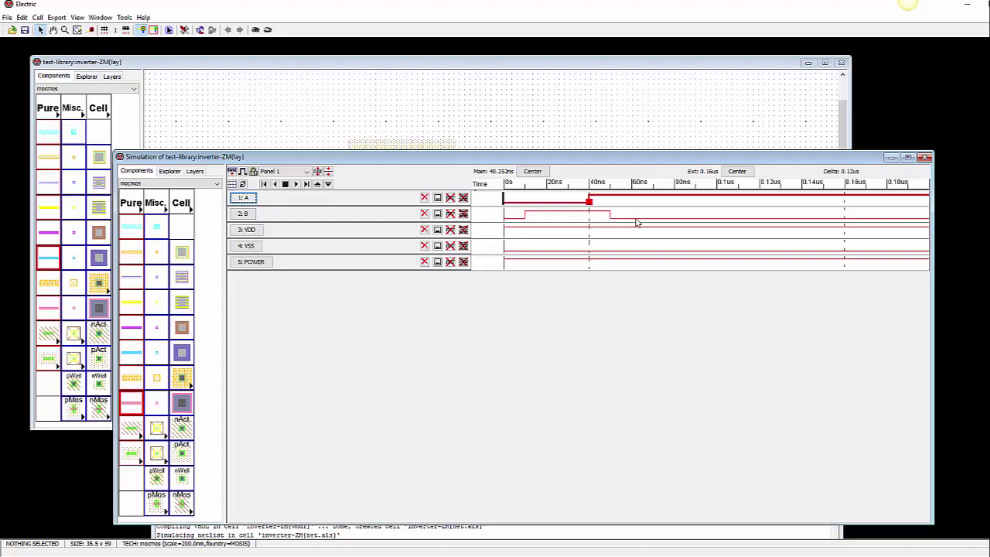
Step: Set input A low at 80 ns so output B rises again
{"action": "left_click_drag", "start_coordinate": [589, 199], "coordinate": [675, 197]}
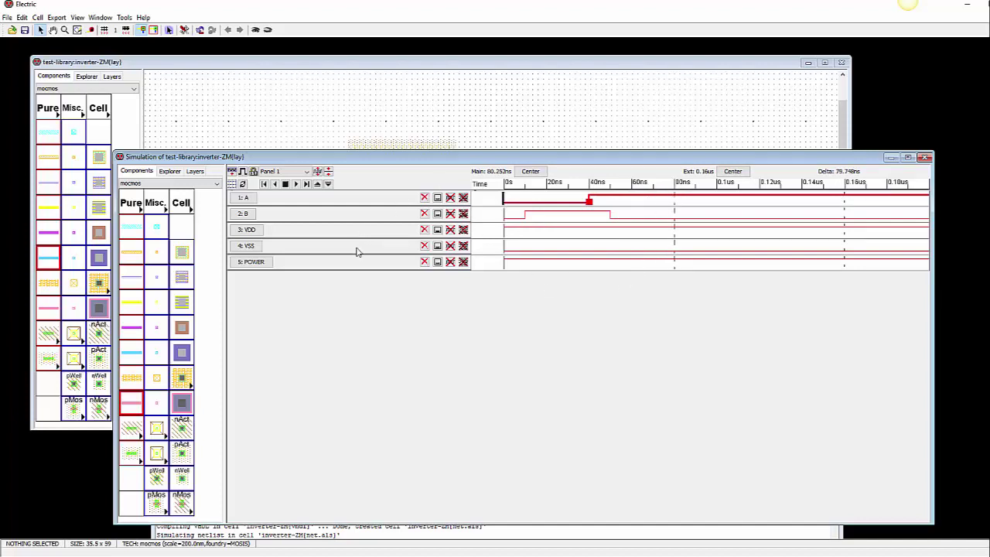
{"action": "left_click", "coordinate": [242, 198]}
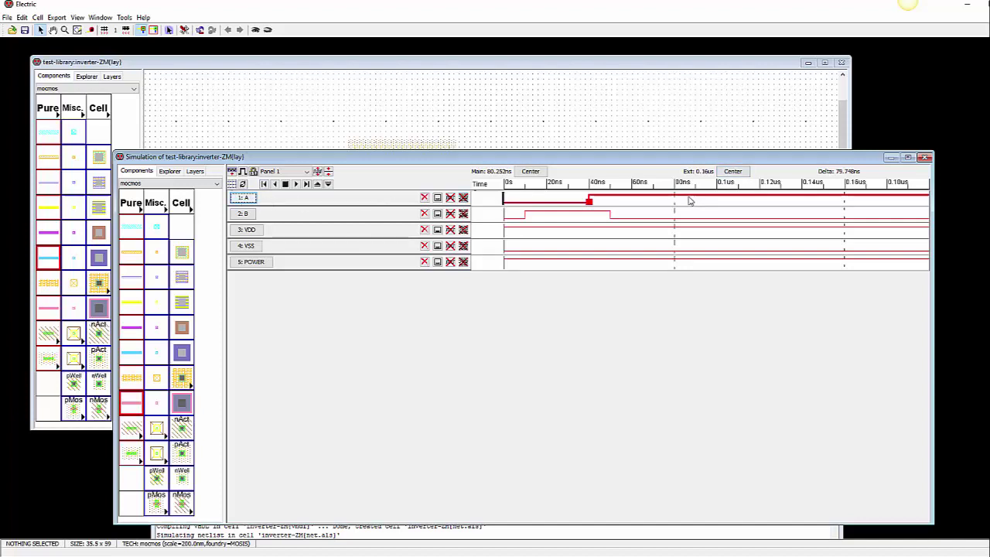
{"action": "key", "text": "g"}
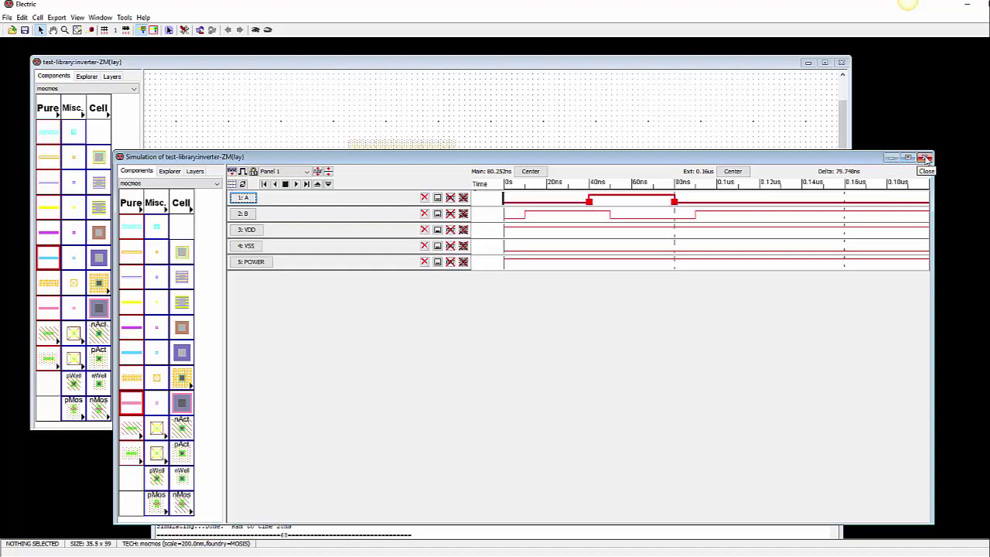
Step: Close the ALS waveform window and bring up the Simulation (Built-in) menu again
{"action": "left_click", "coordinate": [924, 158]}
{"action": "left_click", "coordinate": [125, 17]}
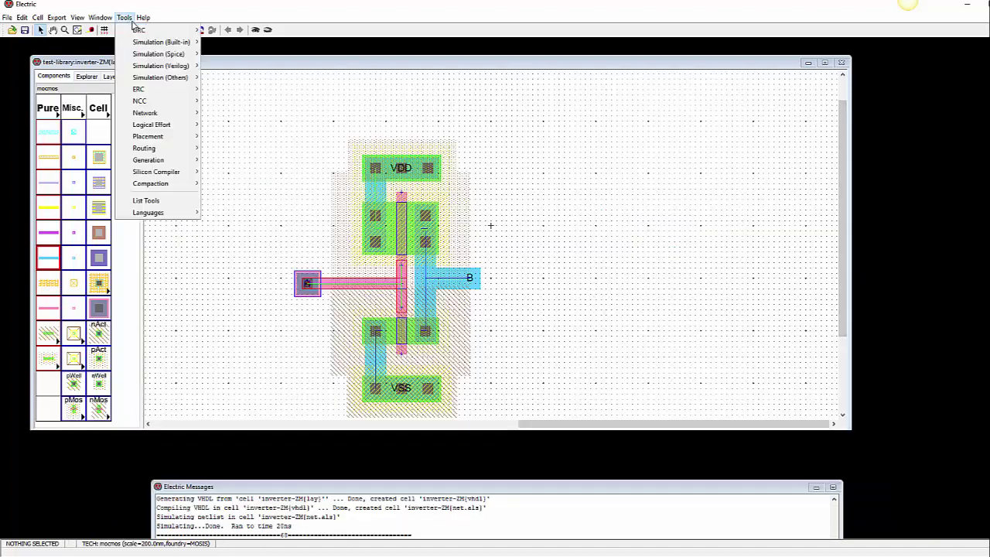
{"action": "mouse_move", "coordinate": [137, 45]}
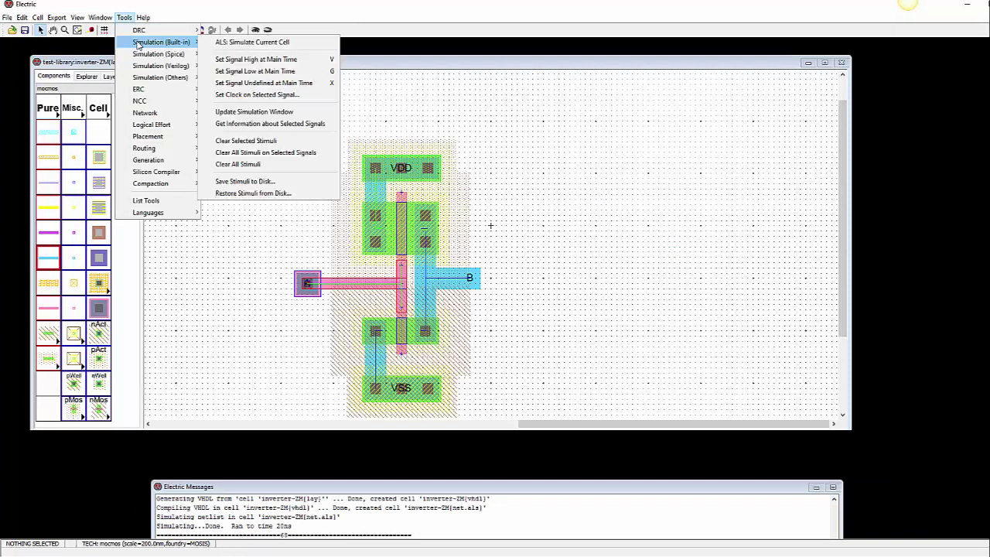